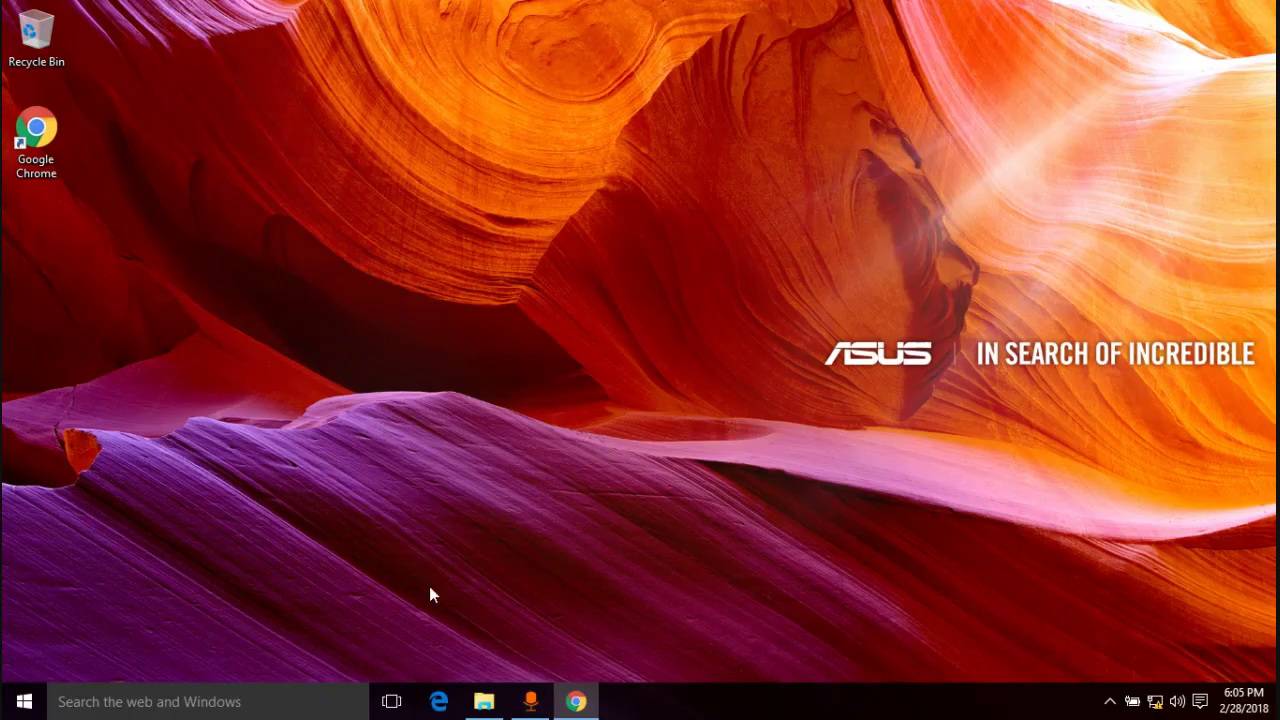
- Launch Edge and replace the unreachable google.com address with routerlogin.net to load the router's login site
left_click(438, 701)
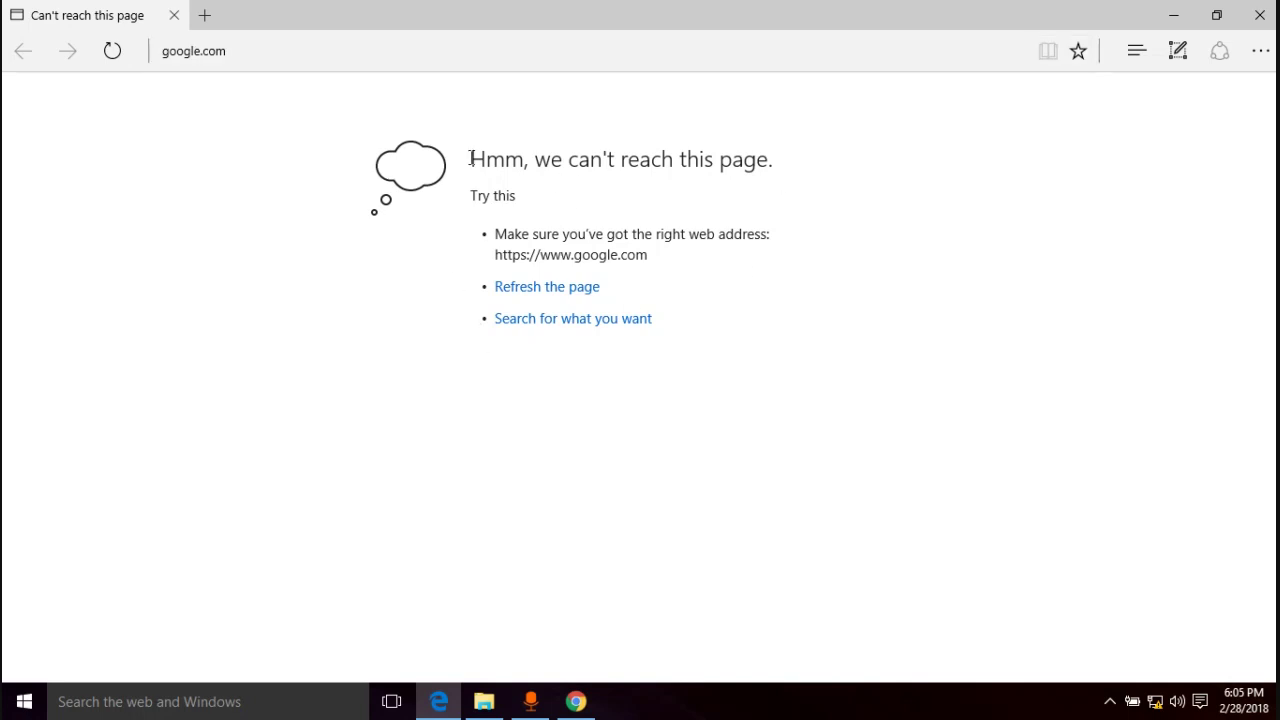
left_click(275, 46)
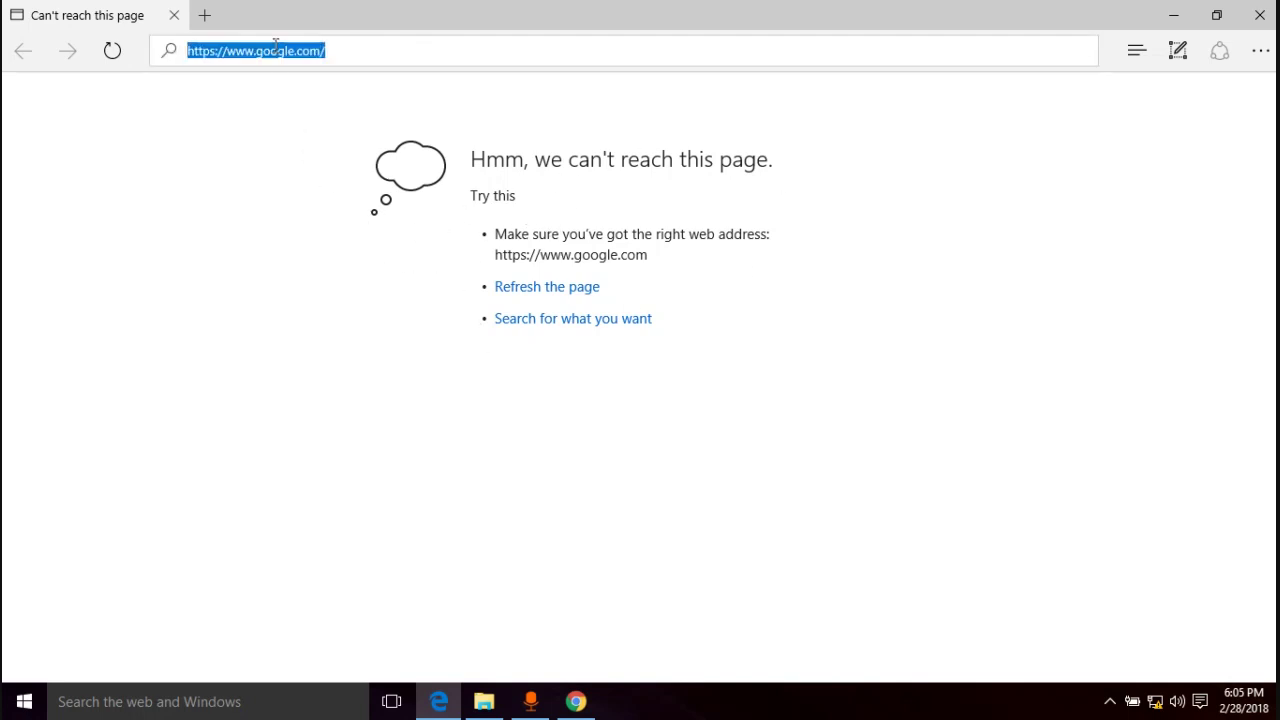
left_click(417, 269)
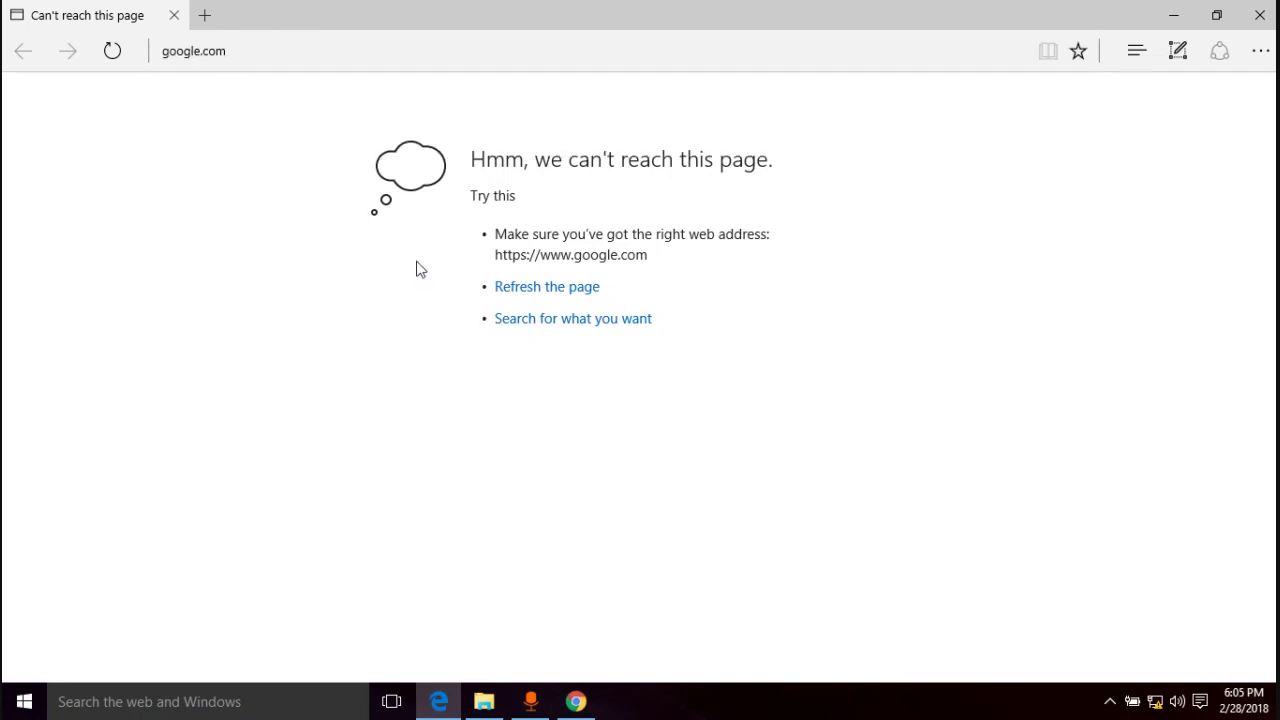
left_click(250, 45)
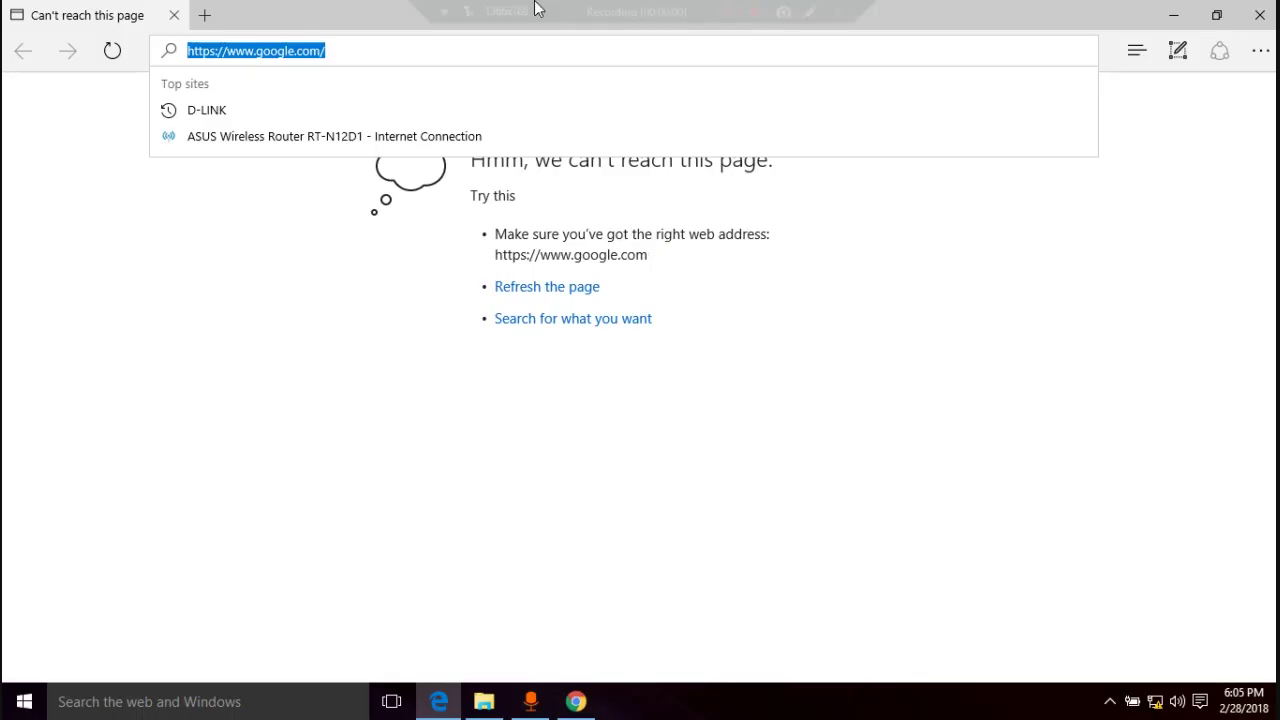
left_click(534, 10)
left_click(523, 55)
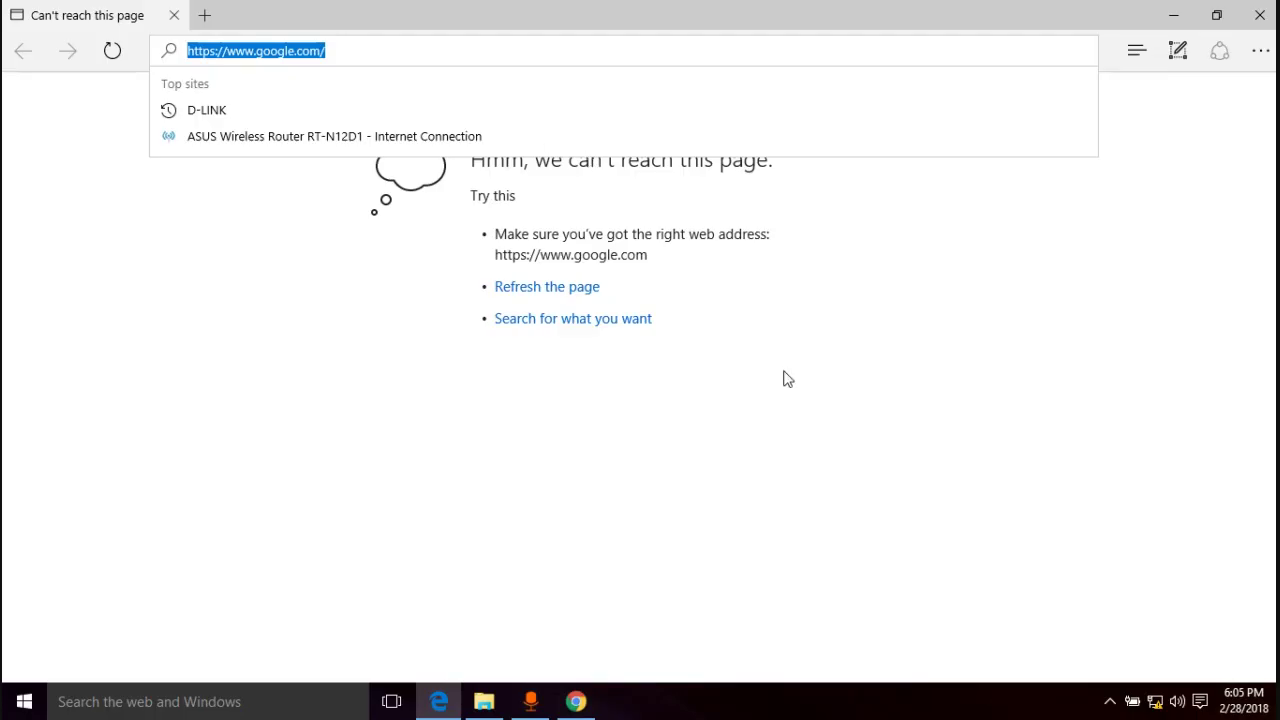
type("rout")
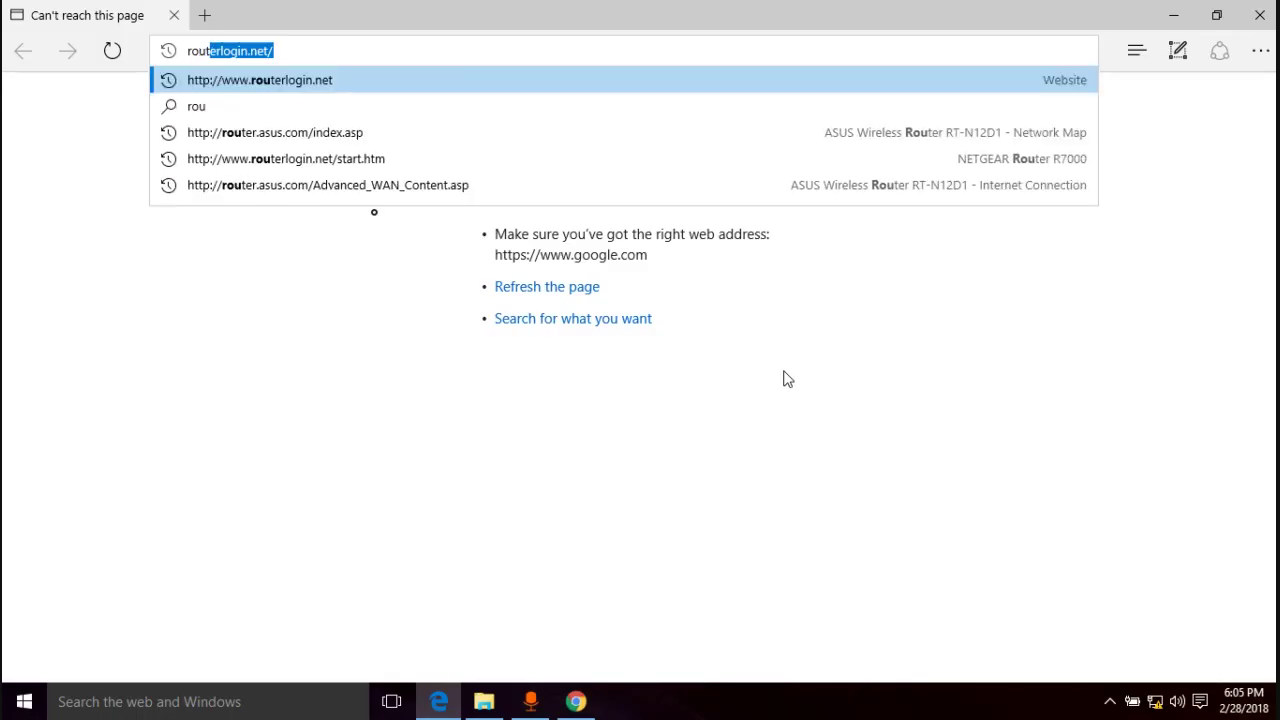
type("erlogin.net/start.htm")
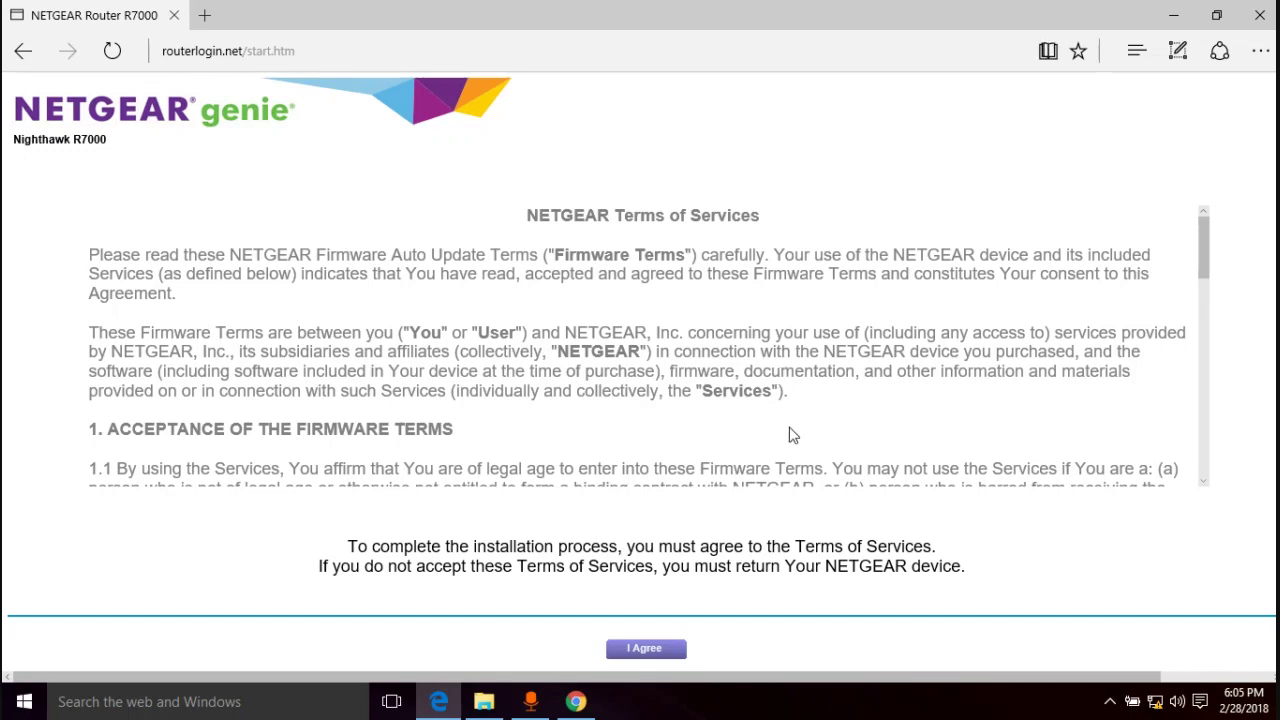
scroll(750, 400, "down", 8)
- Scroll through the Terms of Services and choose to configure the Internet connection yourself
scroll(707, 358, "down", 6)
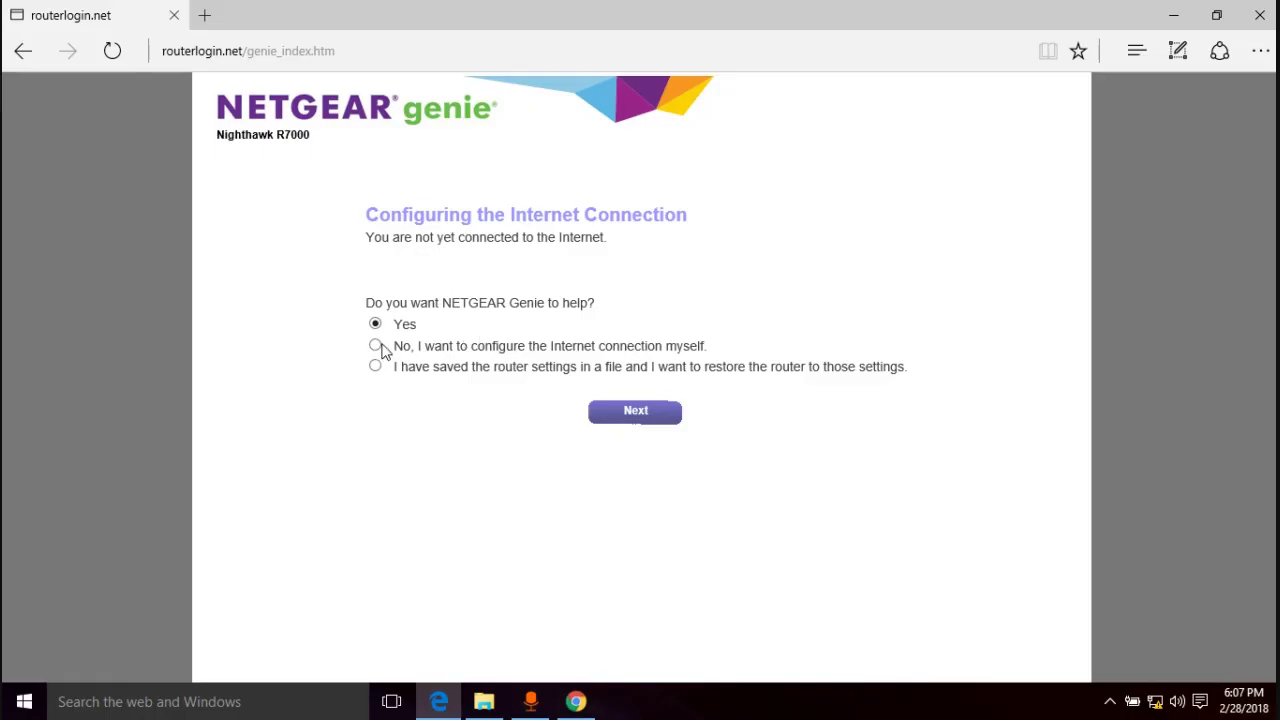
left_click(376, 347)
- Continue past the manual setup choice and accept the networking-experience warning
left_click(636, 420)
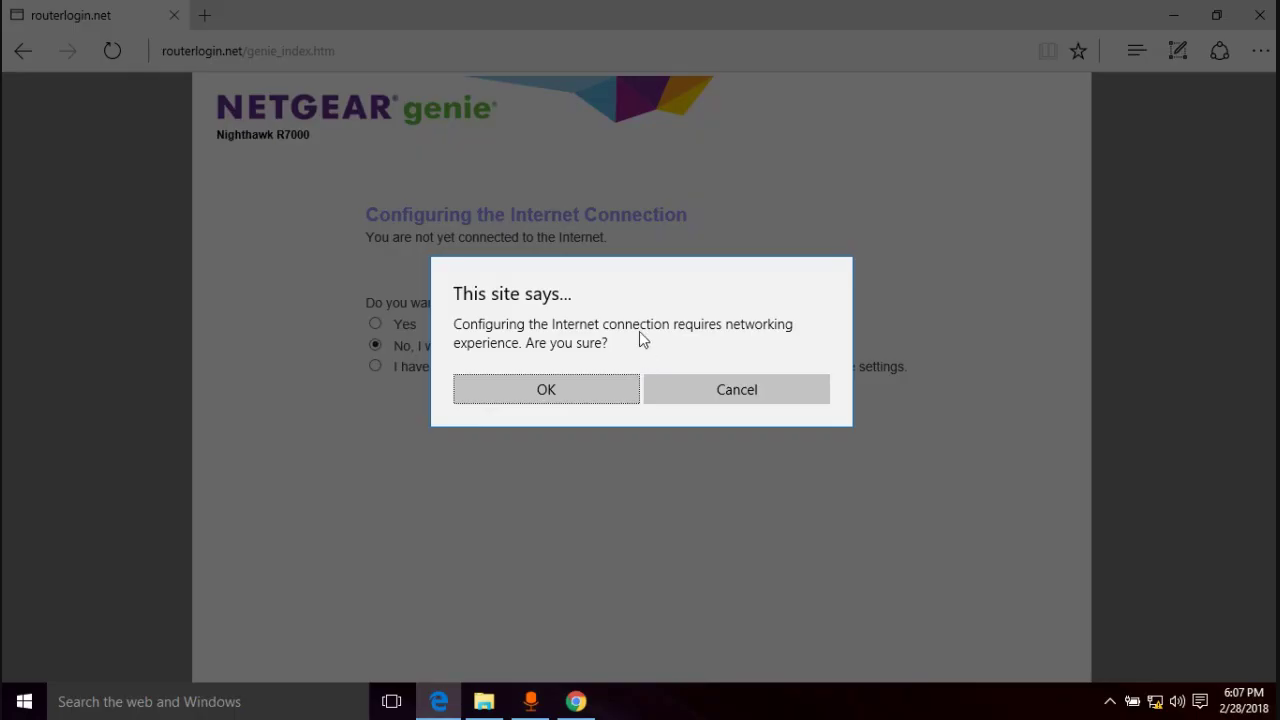
left_click(575, 398)
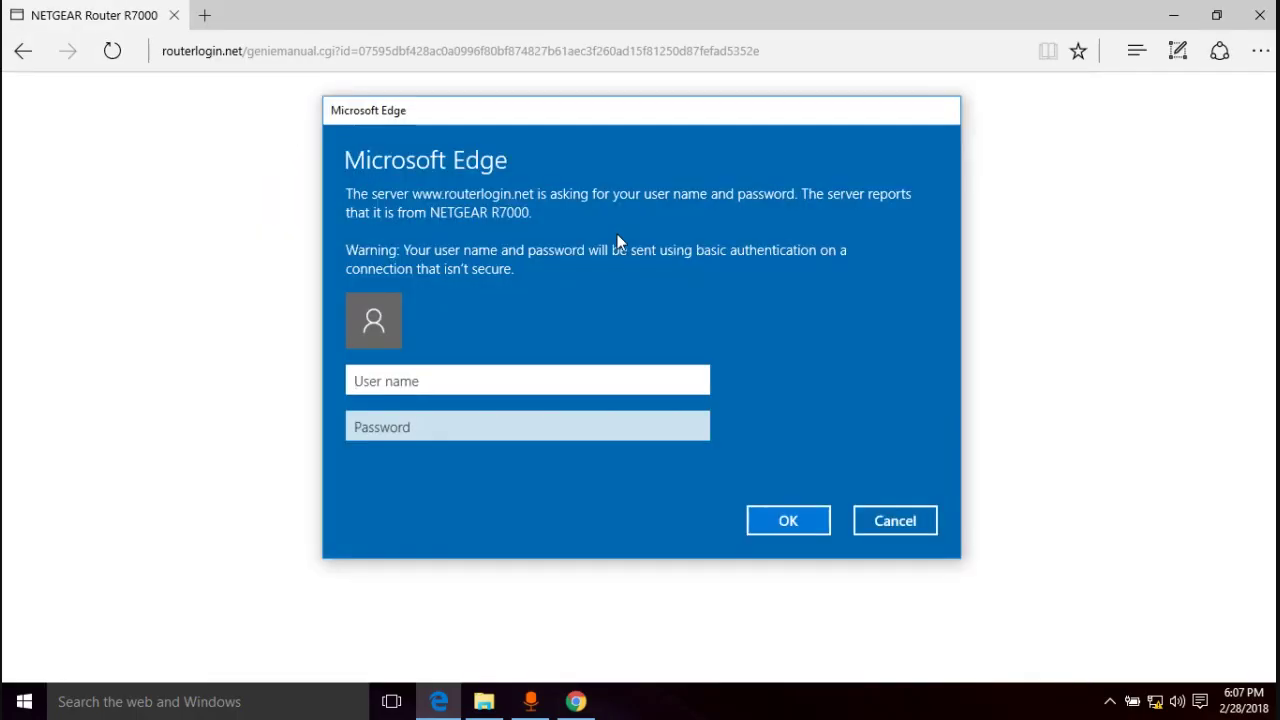
- Fill in the router's user name and password in the Edge sign-in prompt
left_click(448, 381)
type("admin")
key("Tab")
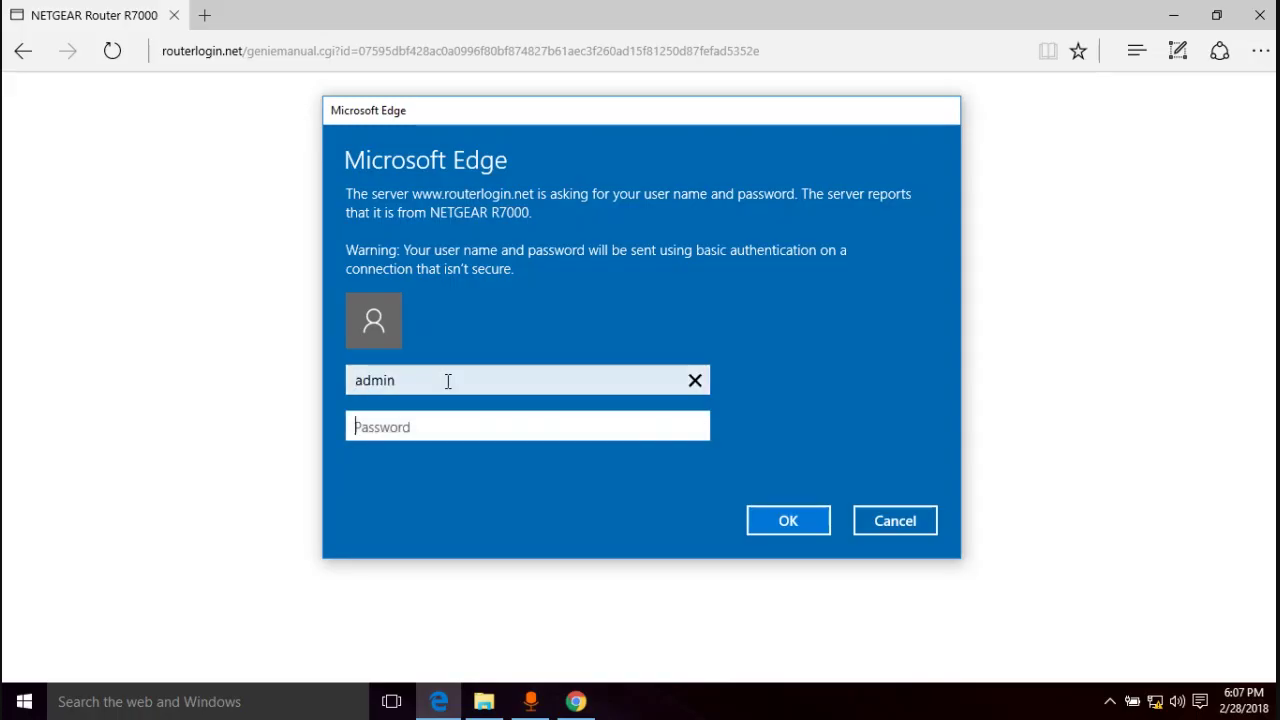
type("pass")
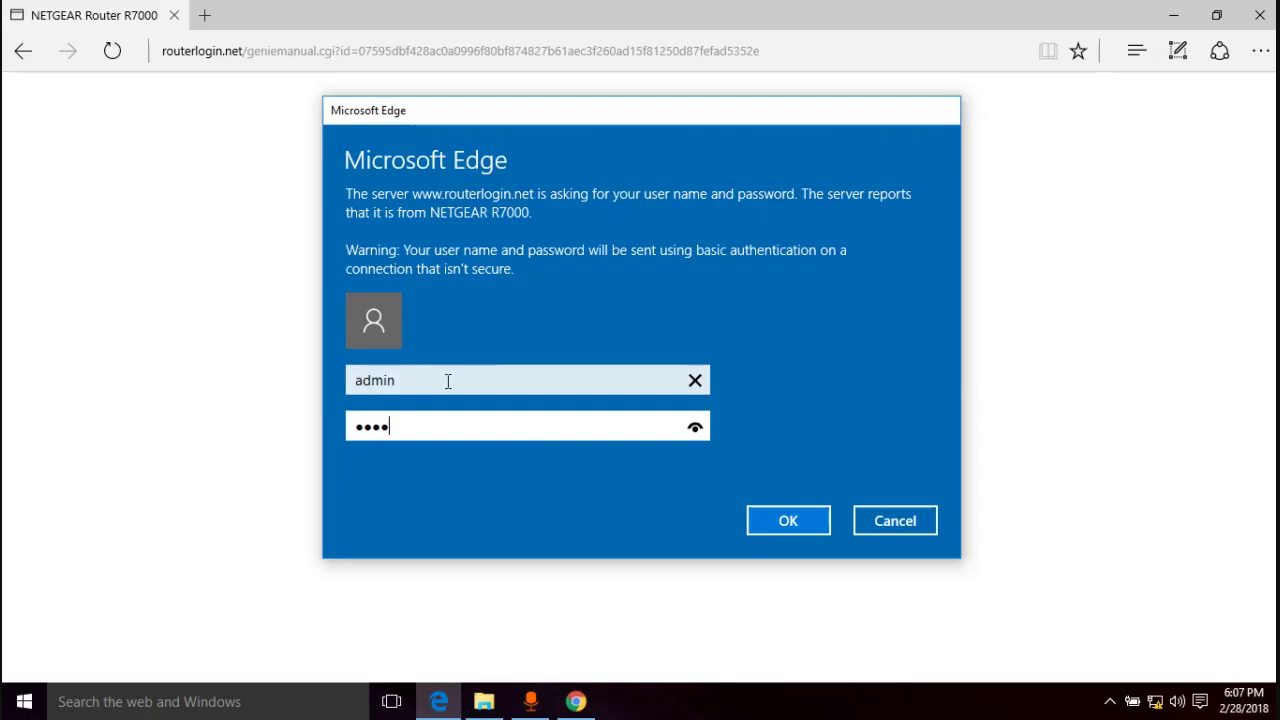
type("word")
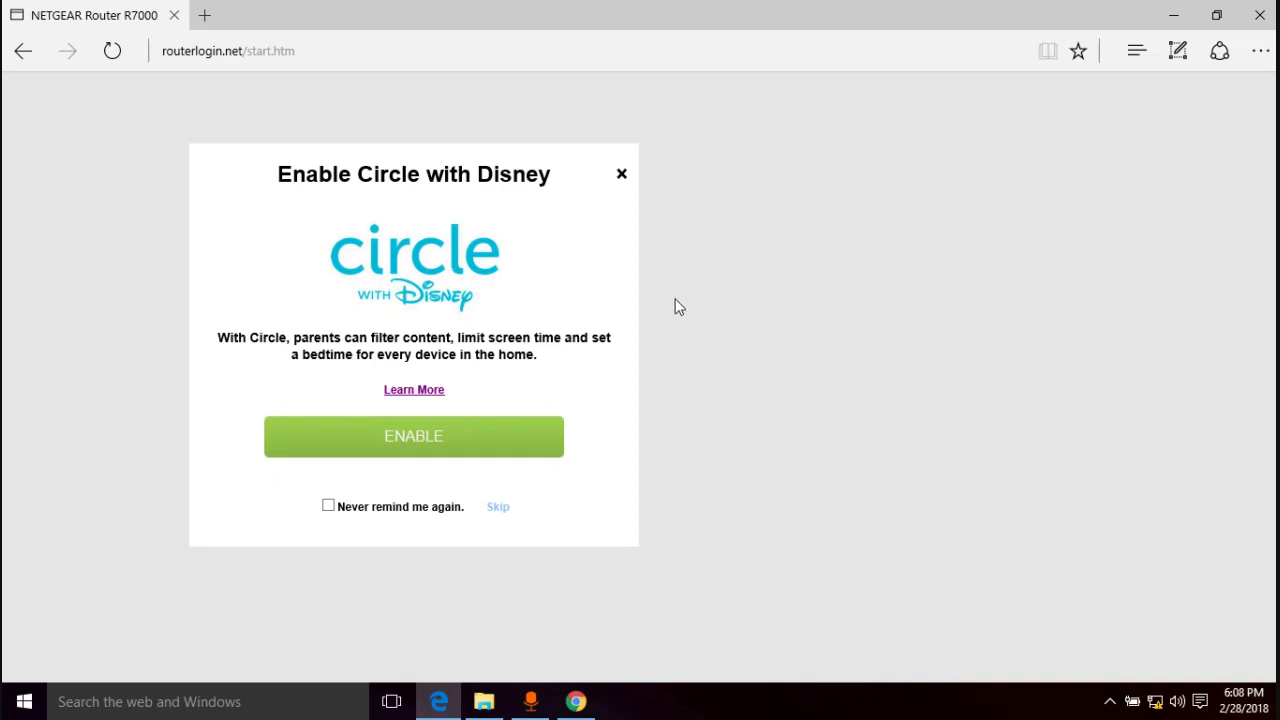
- Tick 'Never remind me again' and skip the Circle with Disney offer
left_click(328, 505)
left_click(498, 507)
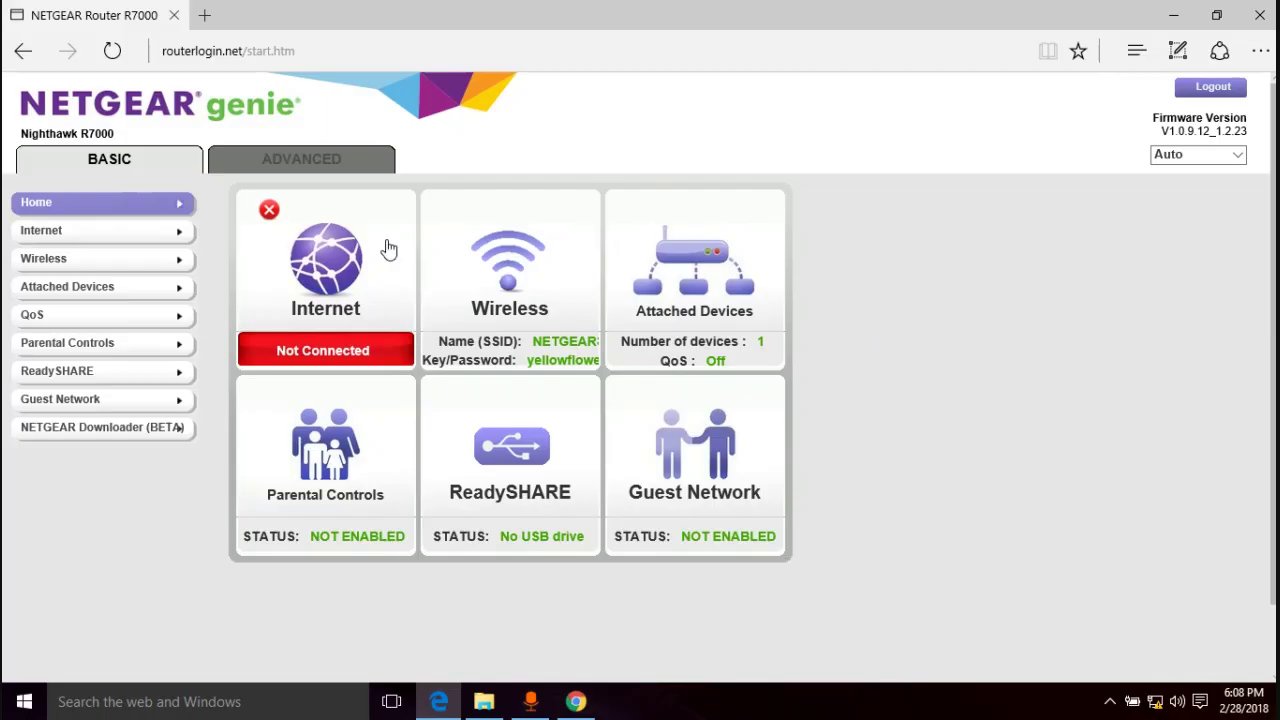
- Go to the Advanced tab's Setup > Internet Setup page
left_click(286, 161)
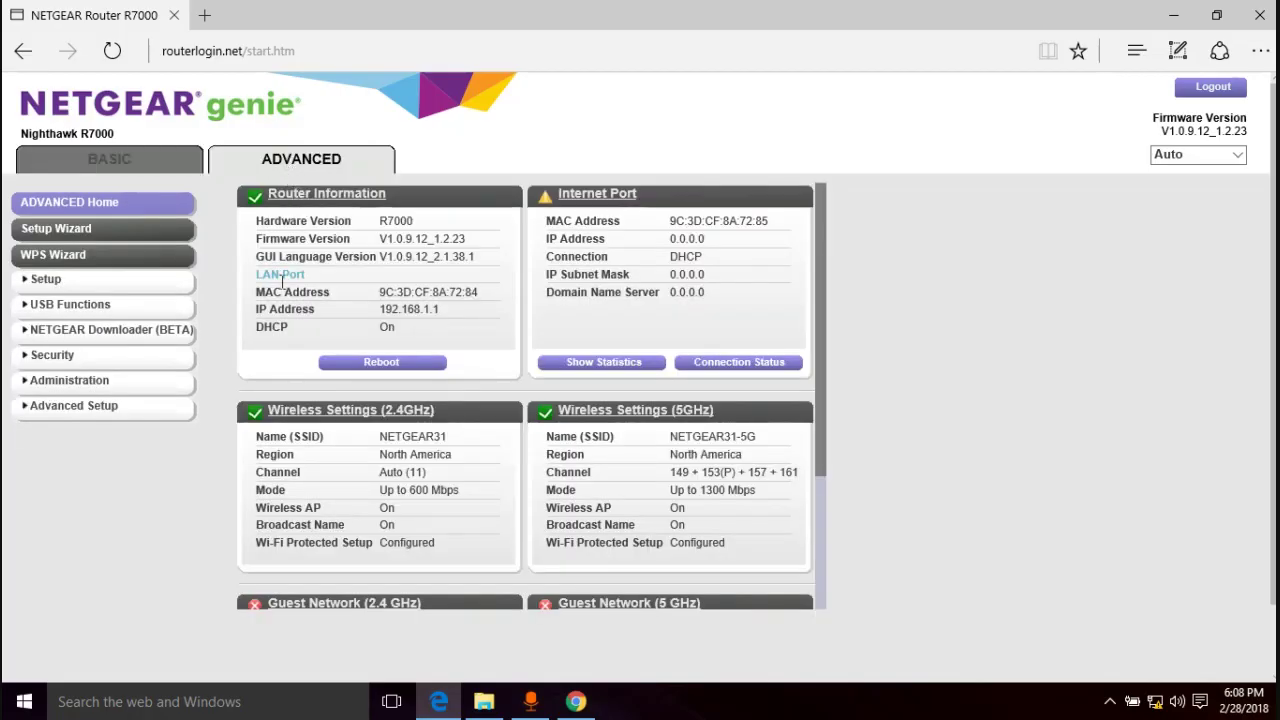
left_click(45, 284)
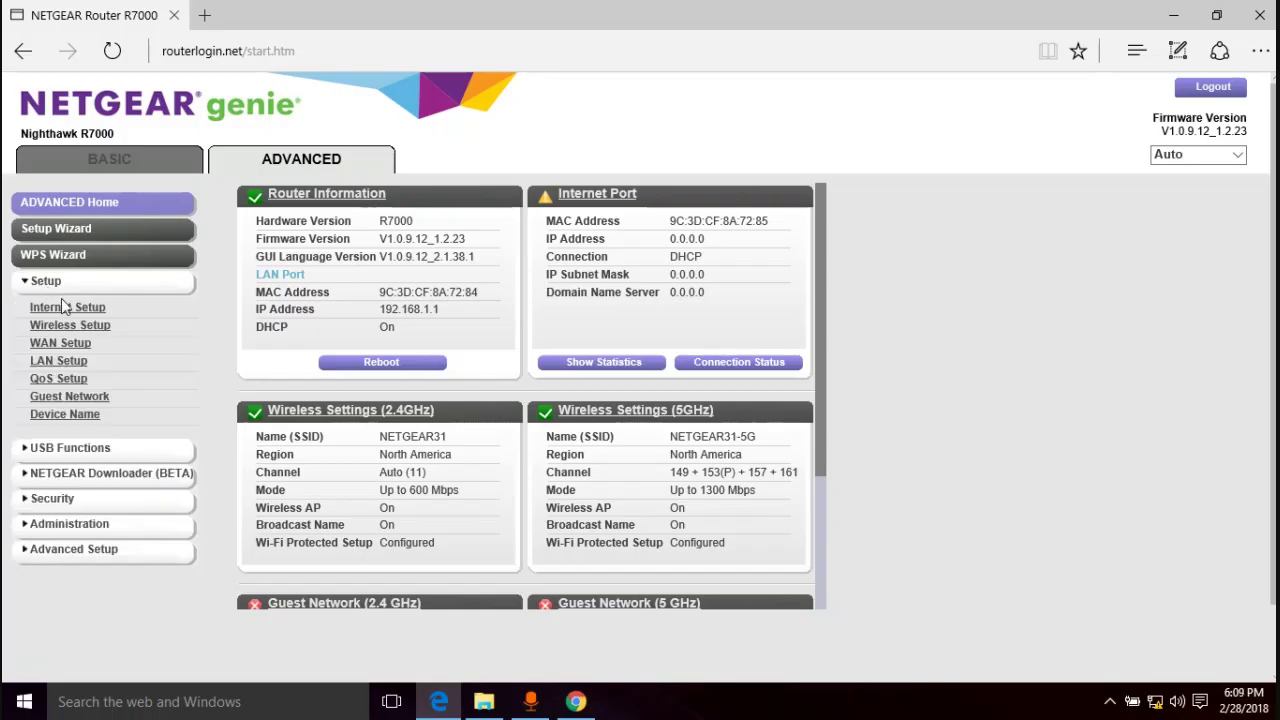
left_click(63, 305)
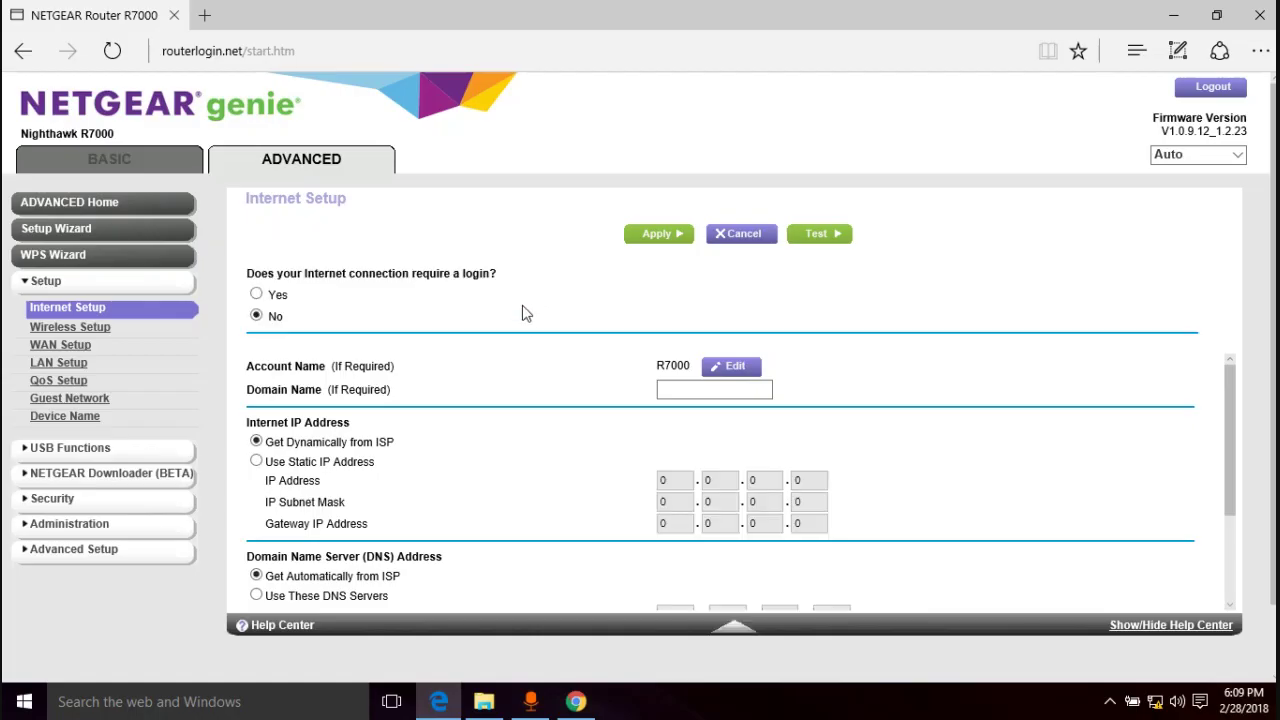
- Set Router MAC Address to Use Computer MAC Address, then to Use This MAC Address
scroll(522, 315, "down", 5)
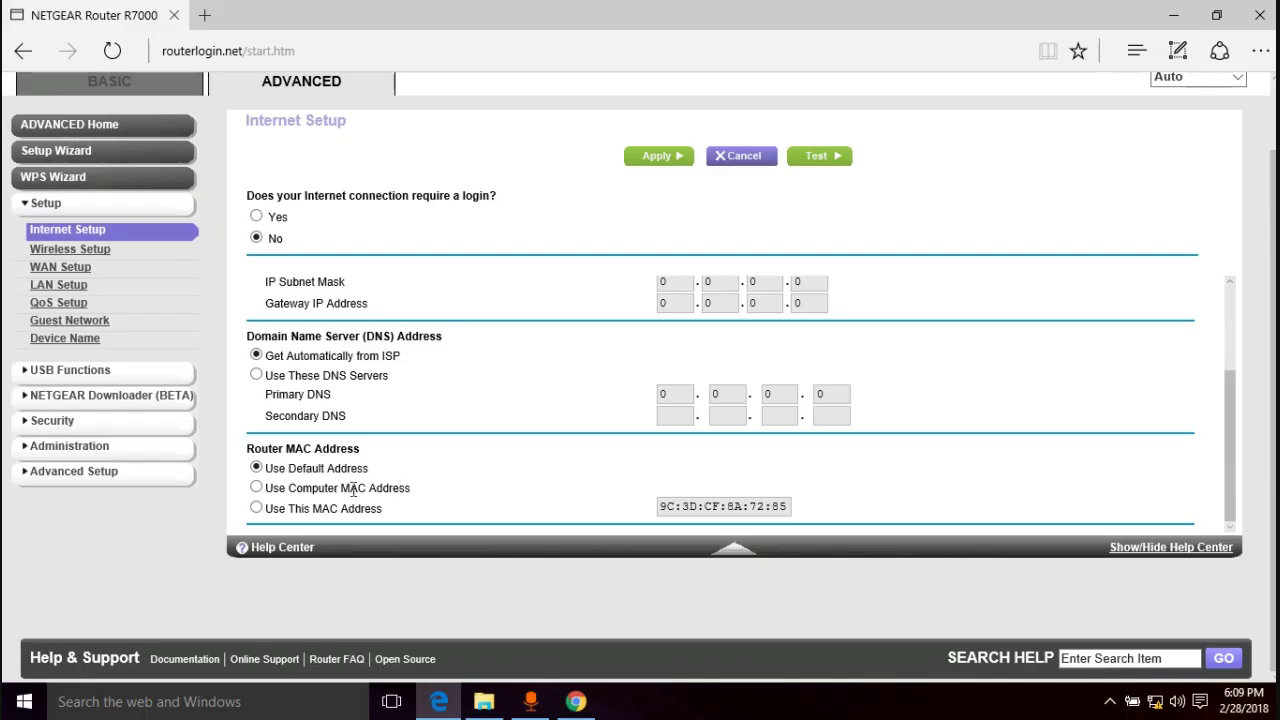
left_click(257, 490)
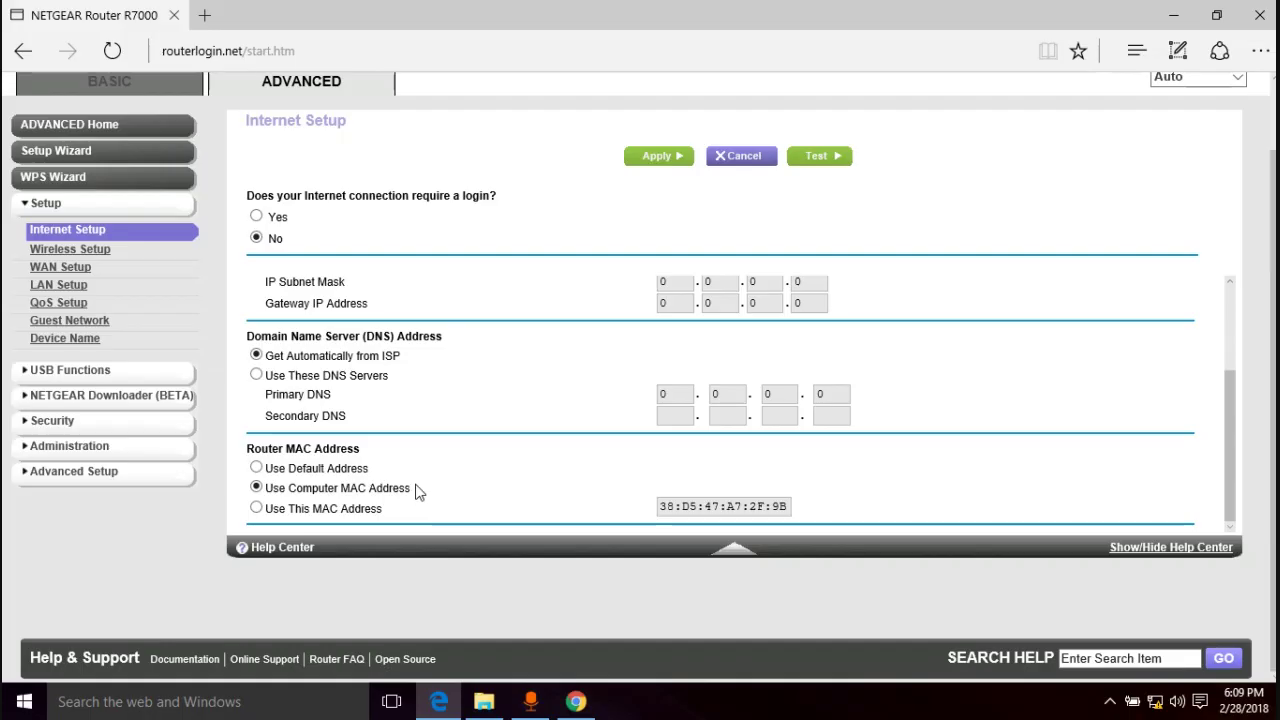
left_click(257, 509)
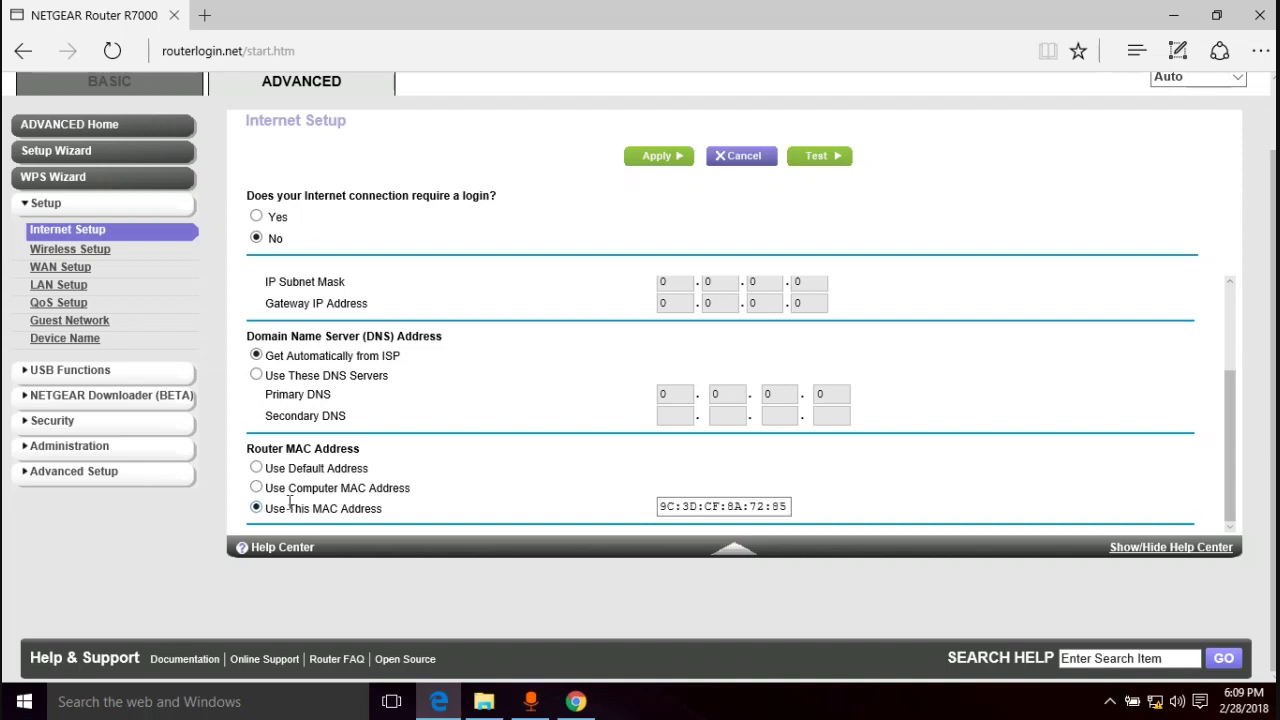
- Replace the router MAC address with 00:1D:7E:0D:E4:4D and apply the change
triple_click(767, 506)
key("BackSpace")
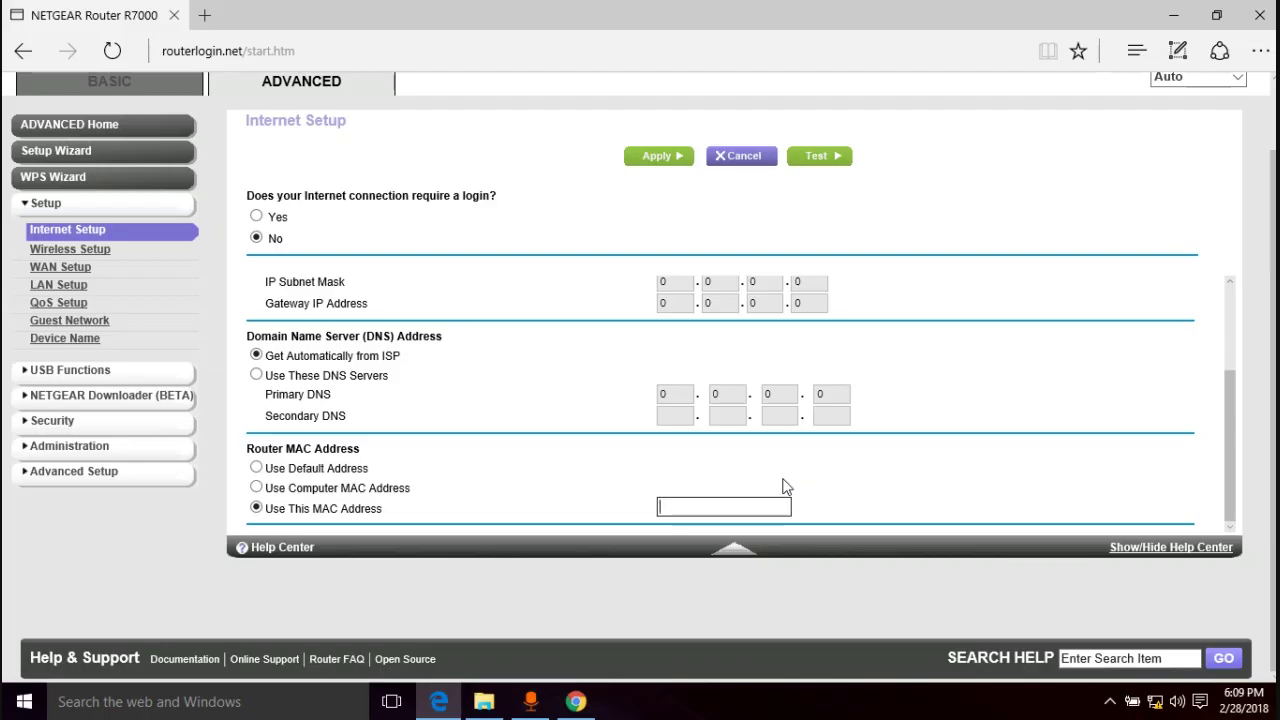
type("00:1D:7E:0D:E")
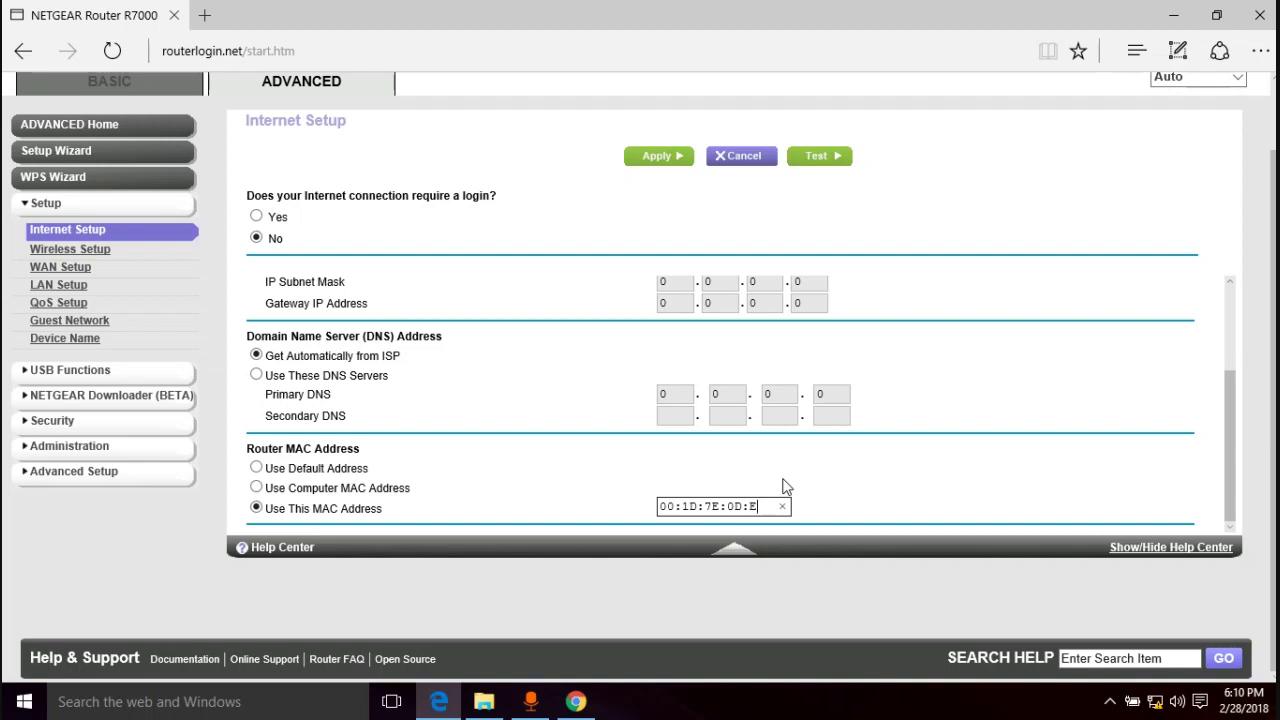
type("4:4D")
left_click(870, 497)
left_click(657, 160)
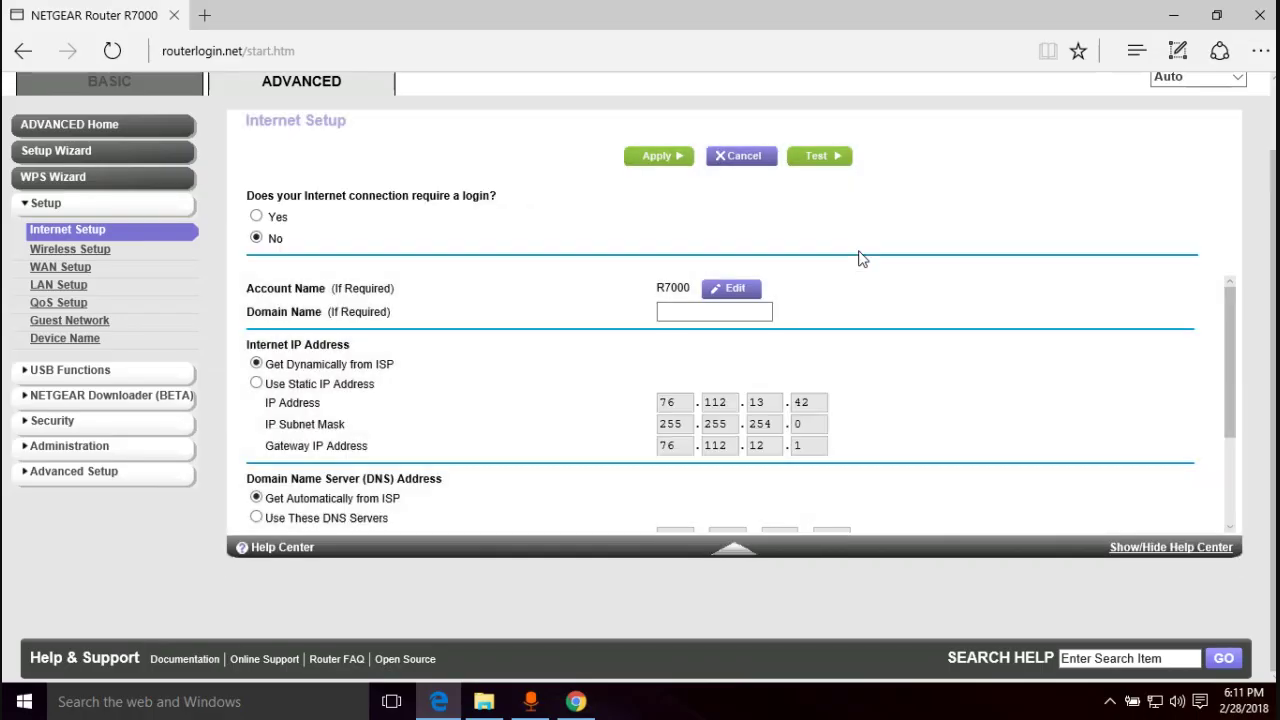
- Scroll up to the top of Internet Setup to show the dynamic IP and automatic DNS settings
scroll(190, 342, "up", 1)
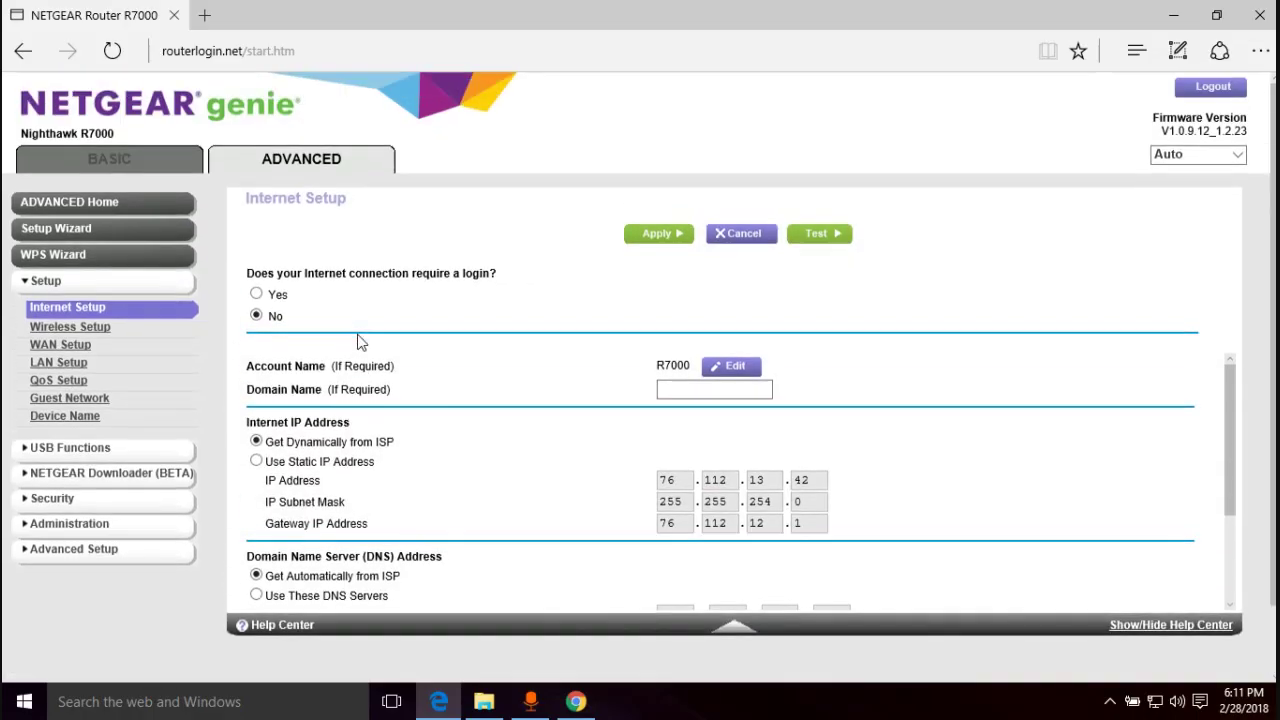
- Switch the router settings page to the Basic view
left_click(137, 157)
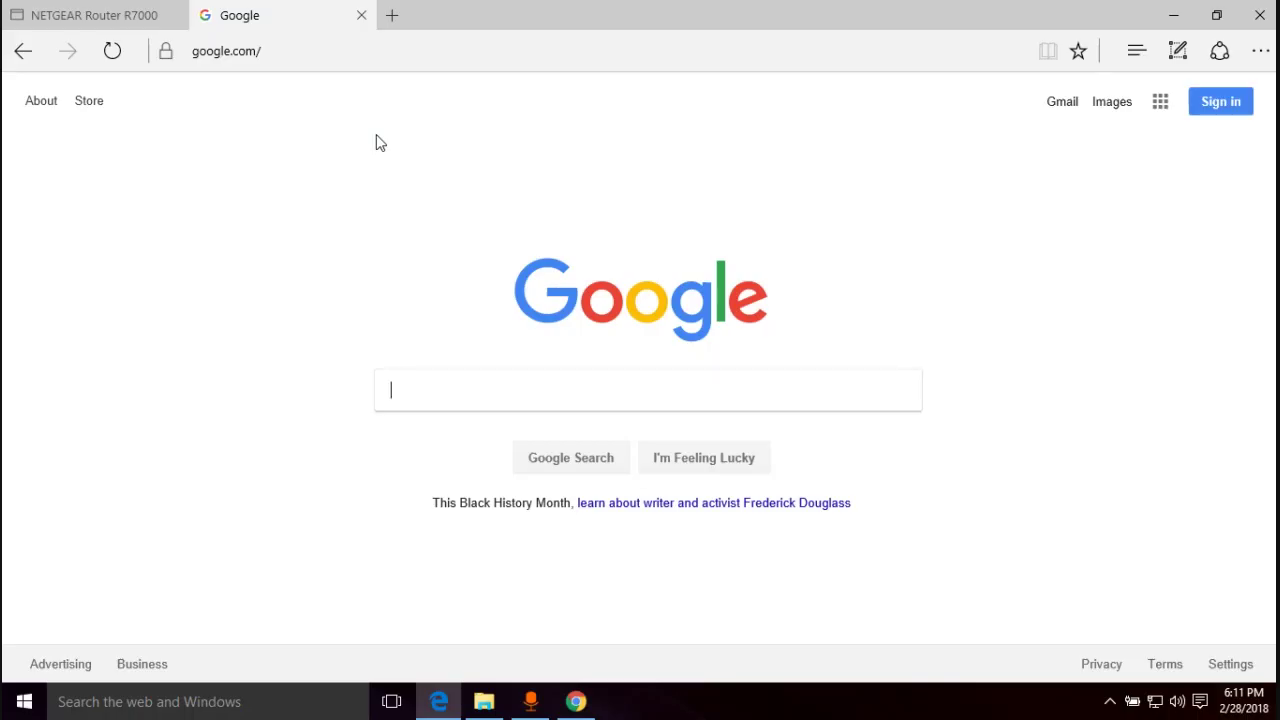
- Back on the router tab, review Basic Internet Setup's cloned MAC, then open Wireless settings
left_click(123, 10)
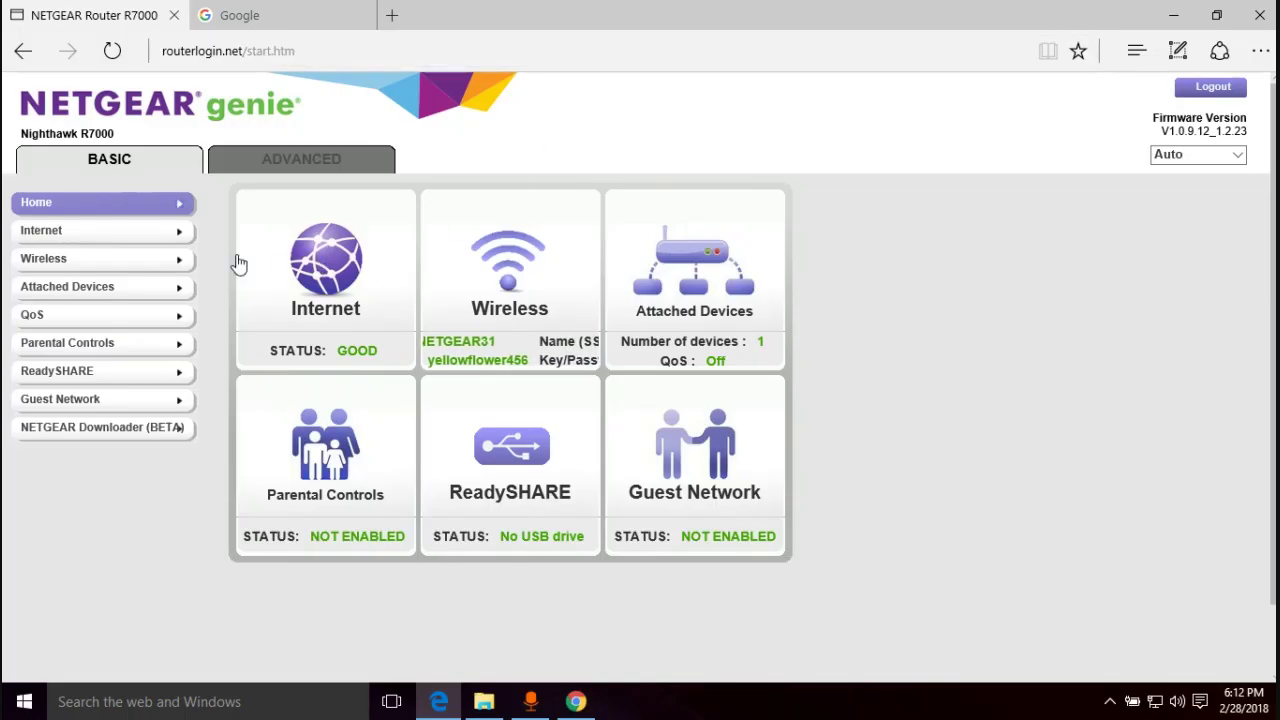
left_click(135, 238)
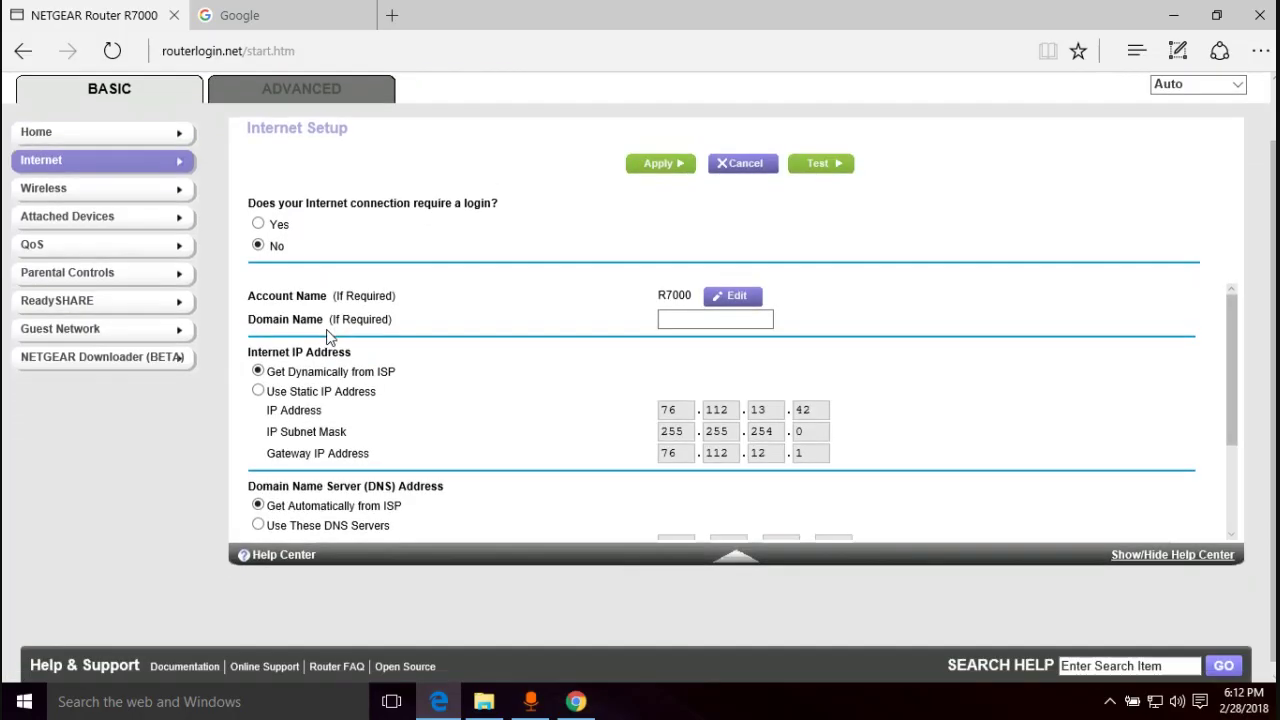
scroll(328, 338, "down", 5)
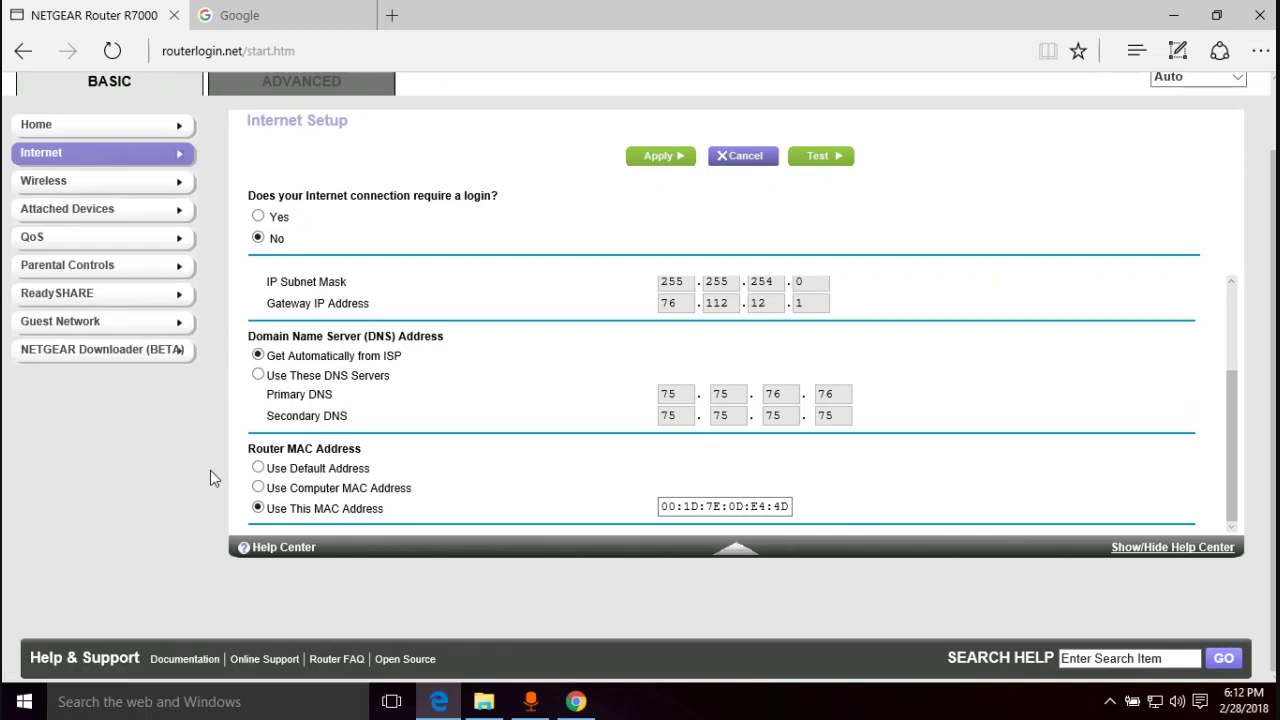
scroll(205, 470, "up", 2)
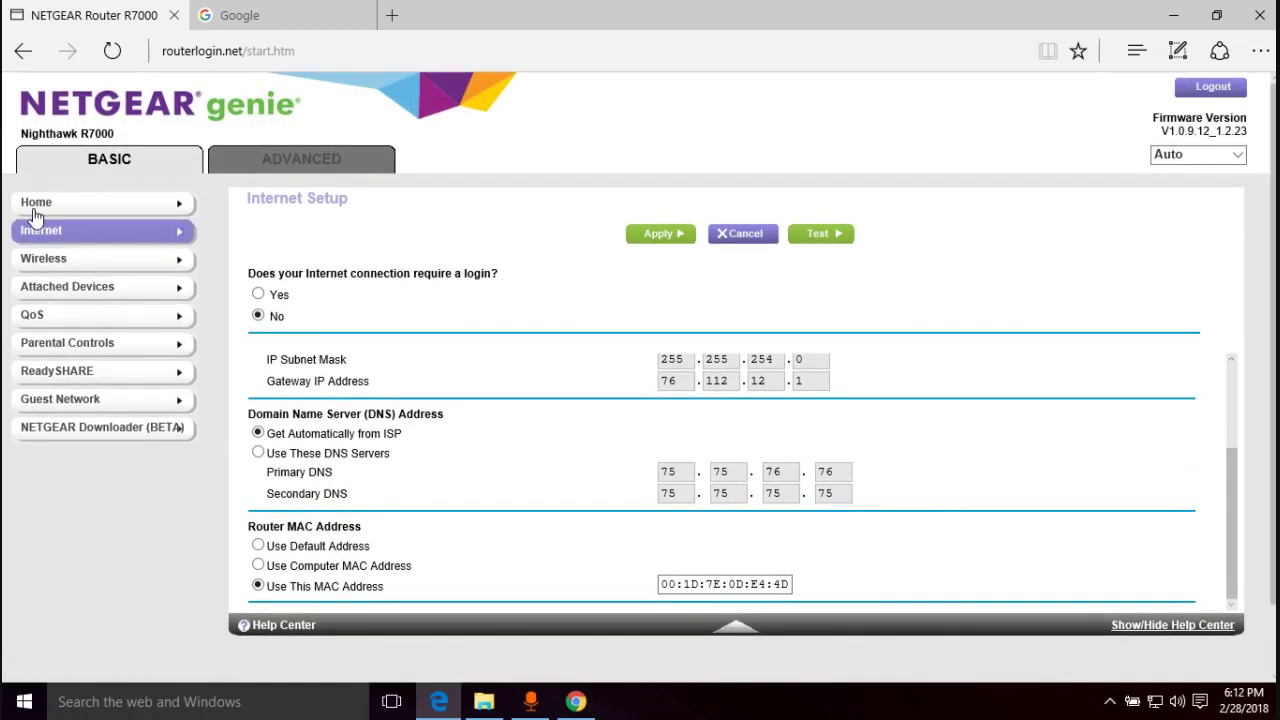
scroll(413, 450, "down", 1)
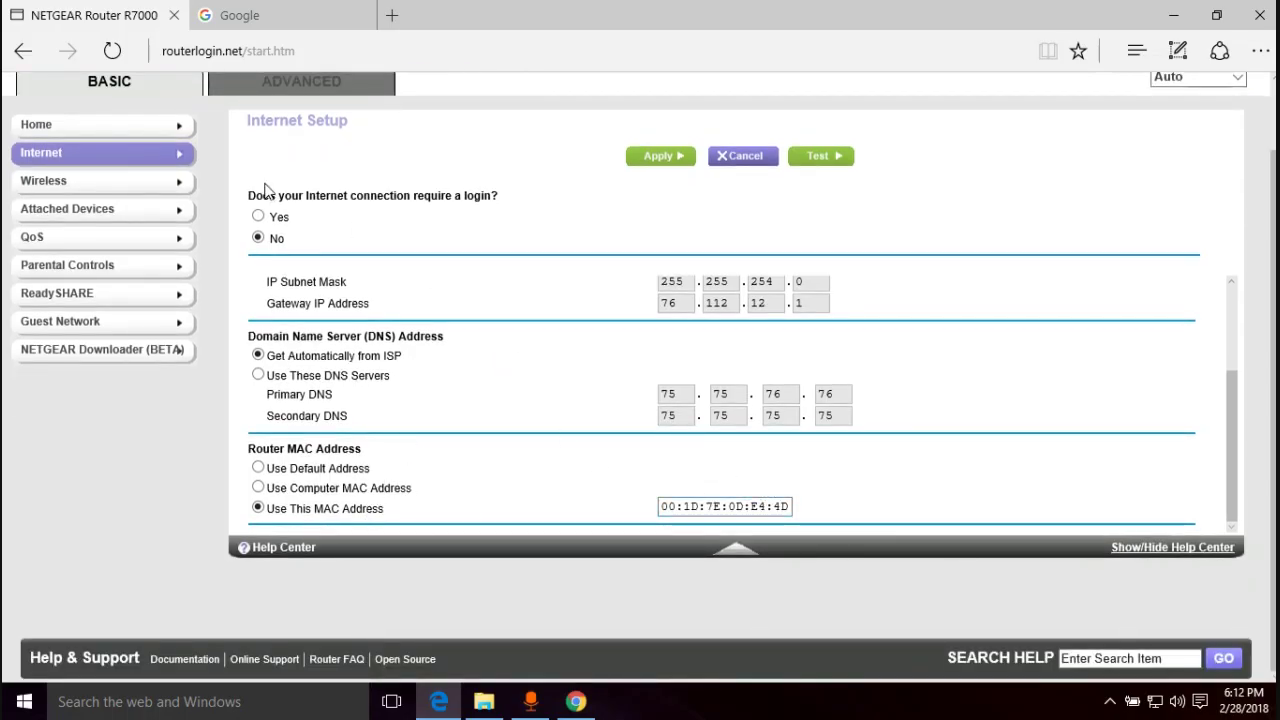
scroll(280, 180, "up", 1)
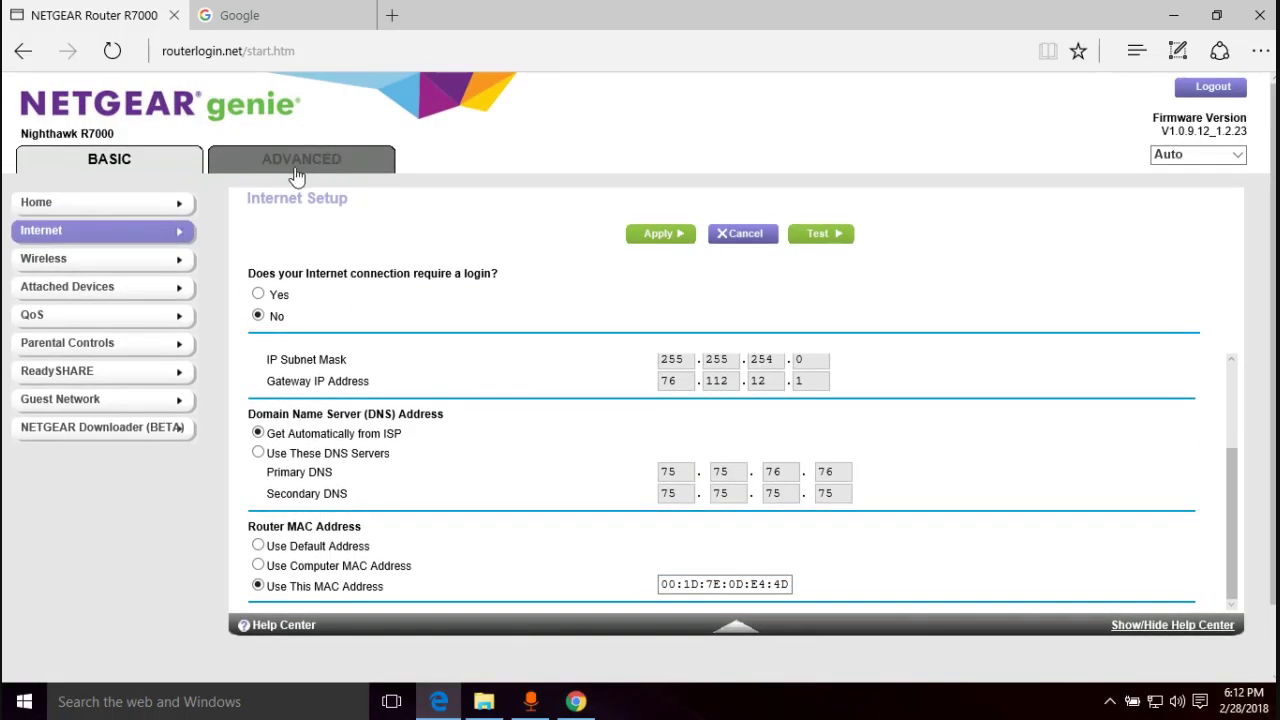
left_click(108, 262)
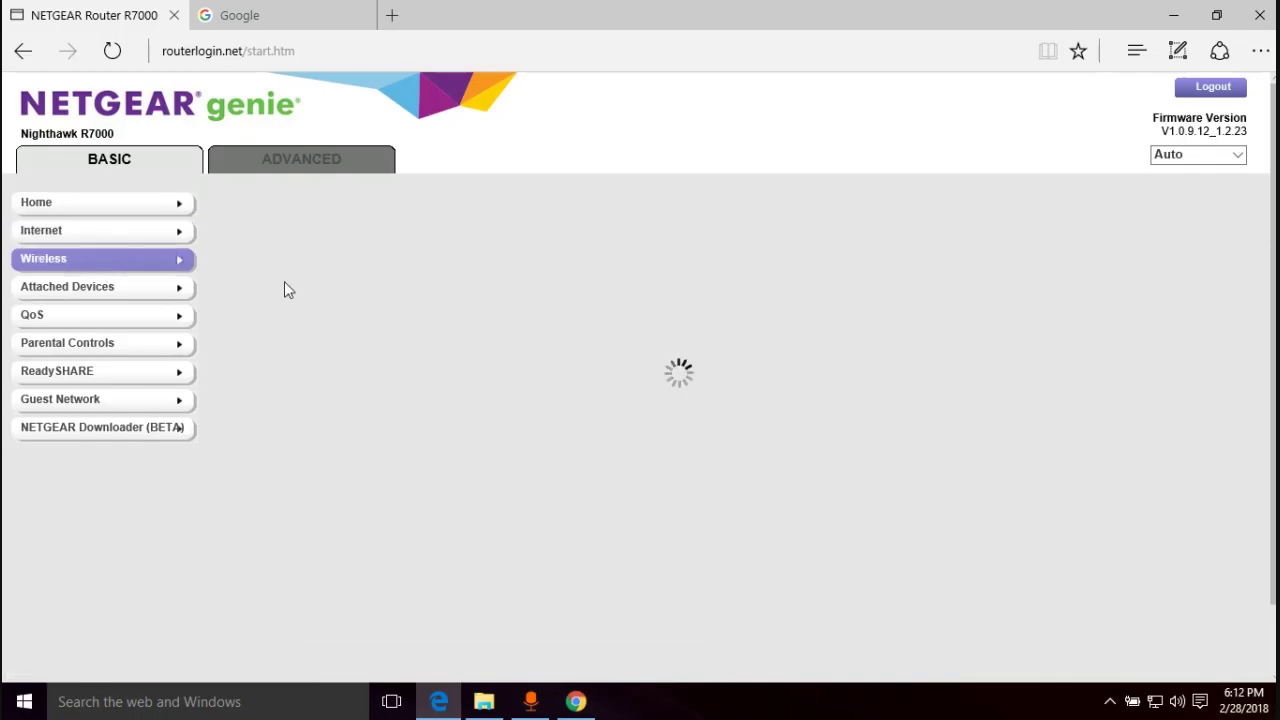
scroll(463, 305, "down", 3)
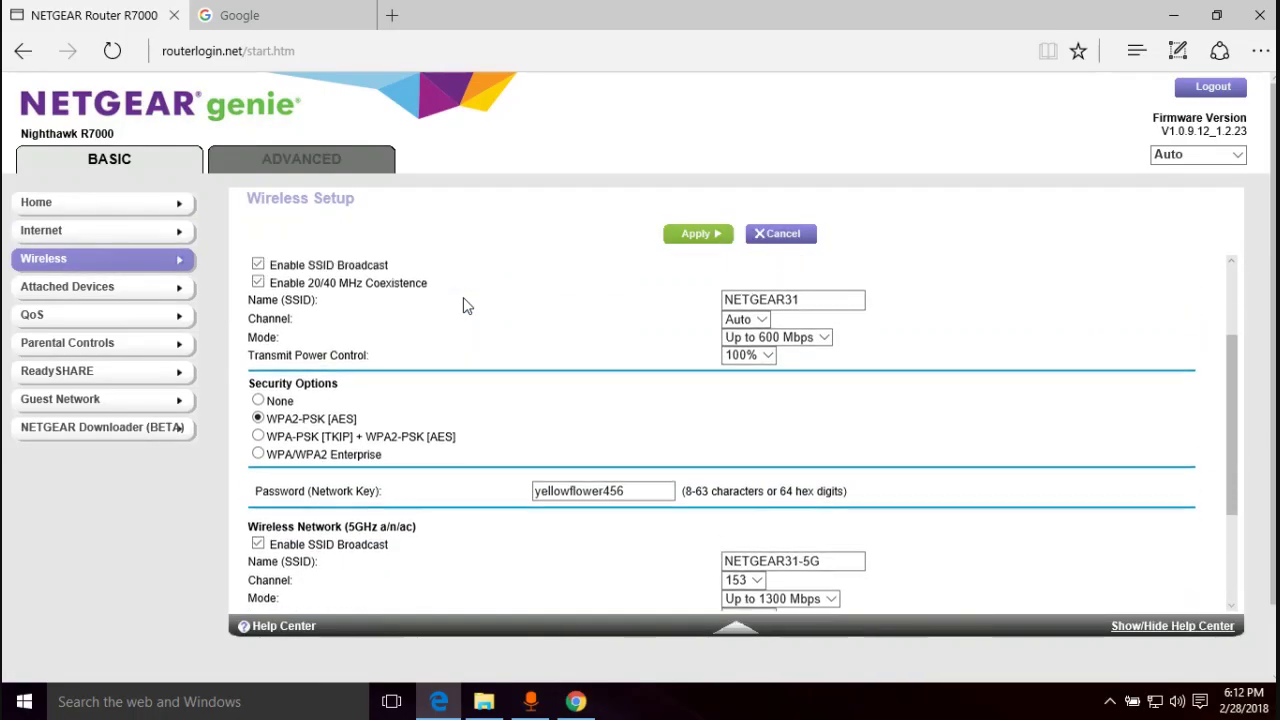
scroll(463, 305, "up", 3)
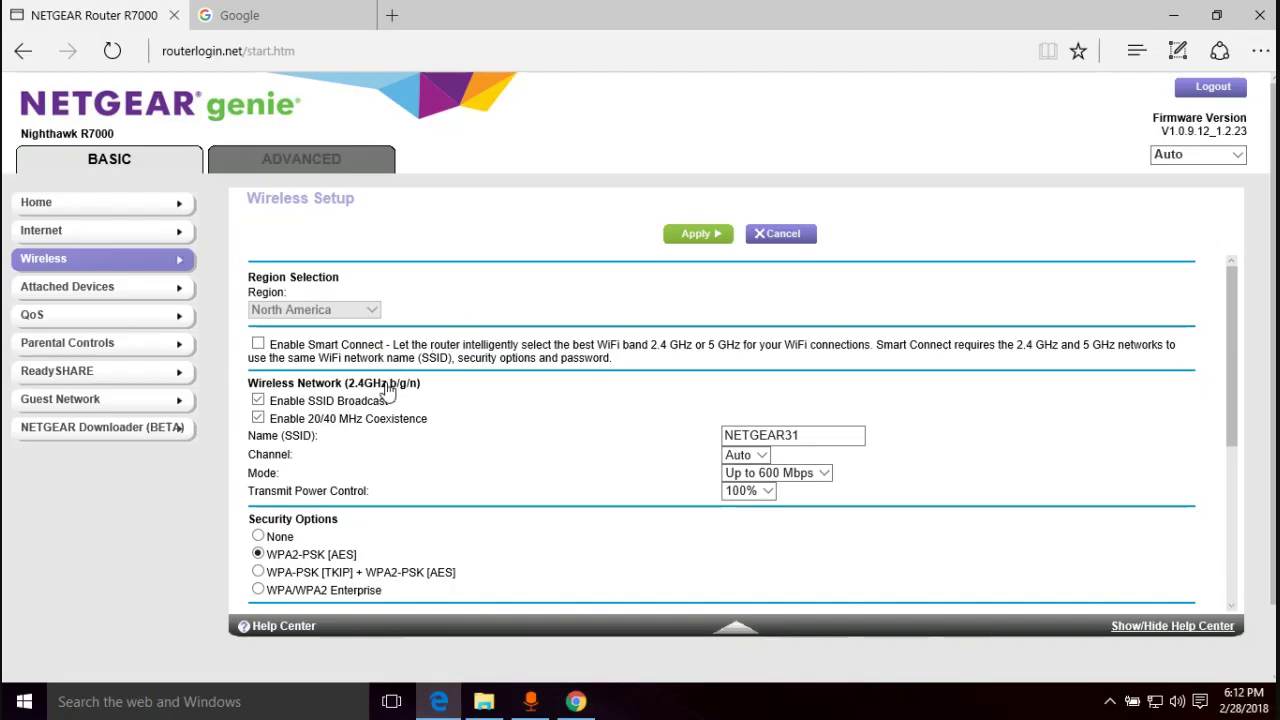
left_click(814, 433)
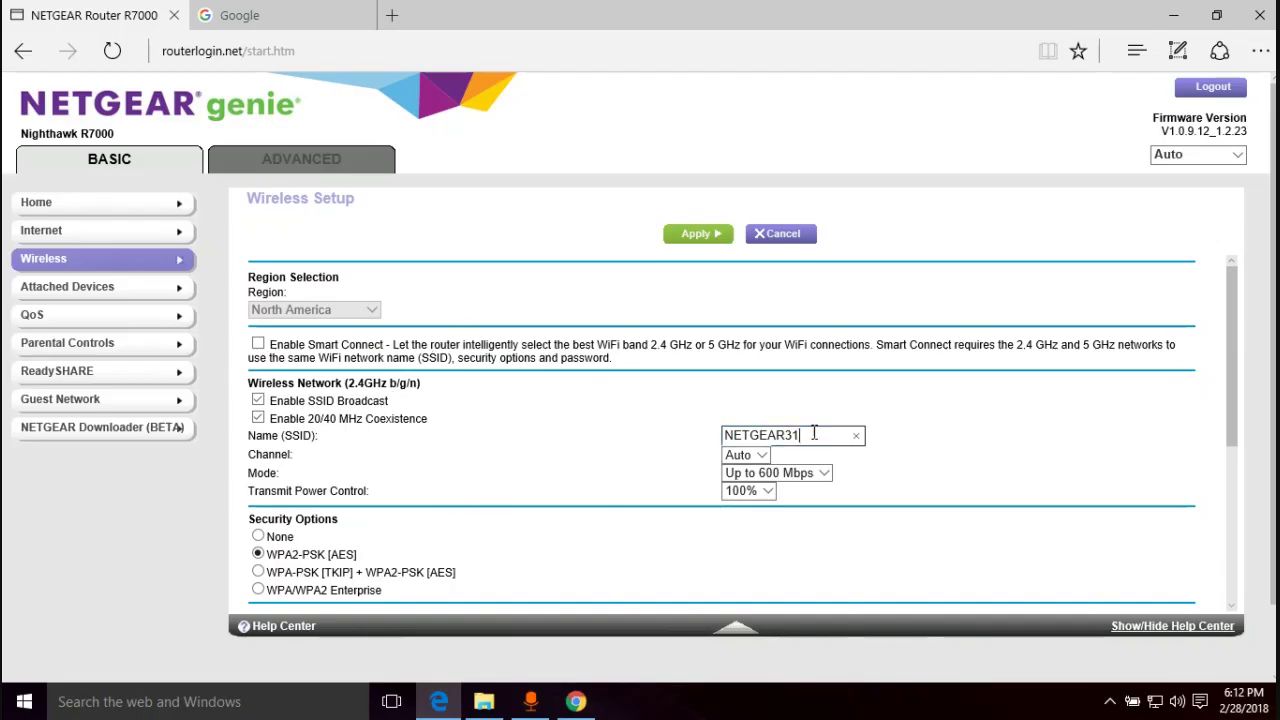
left_click_drag(814, 433, 696, 436)
scroll(688, 440, "down", 3)
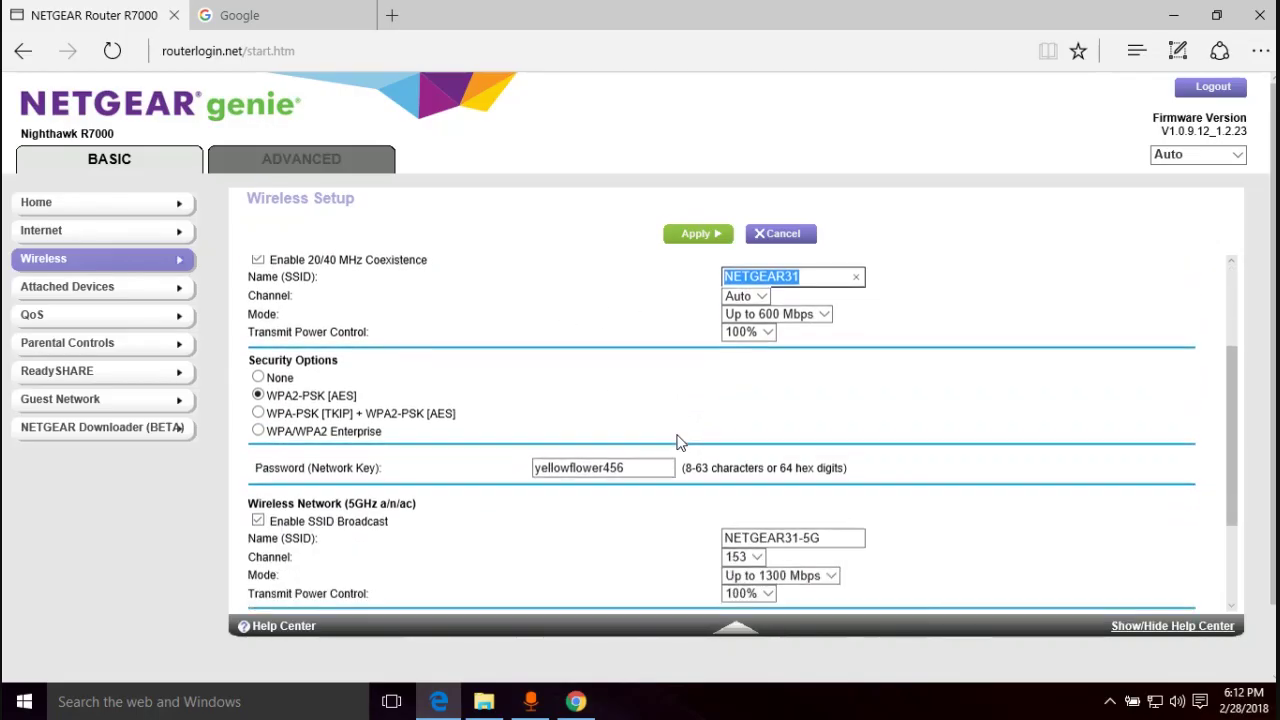
left_click_drag(640, 466, 591, 434)
left_click(630, 401)
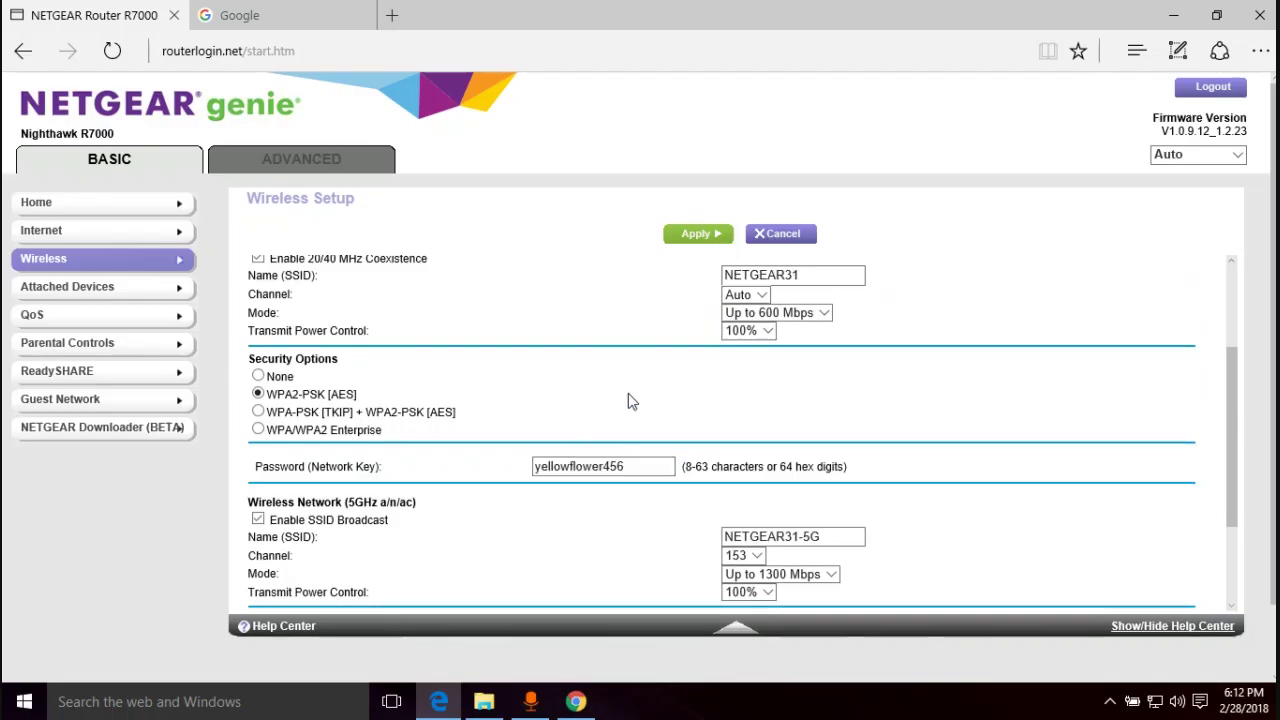
scroll(628, 400, "down", 2)
scroll(614, 399, "down", 1)
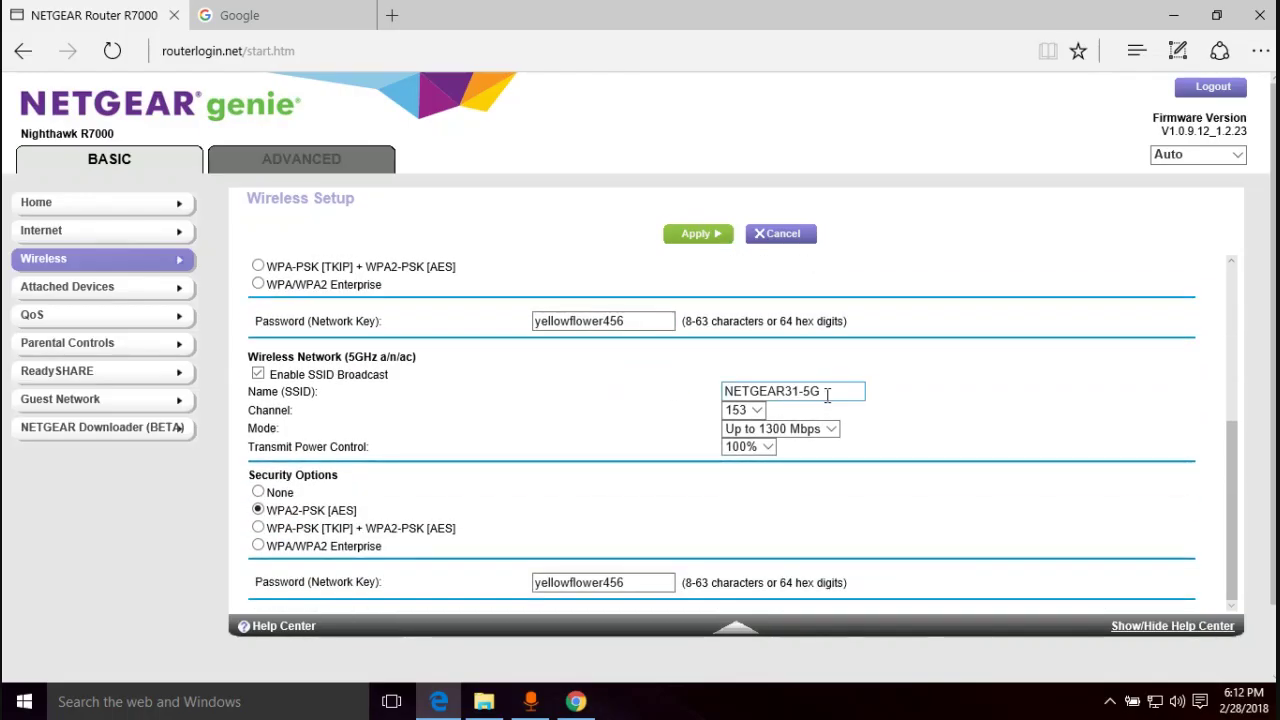
left_click_drag(837, 391, 756, 387)
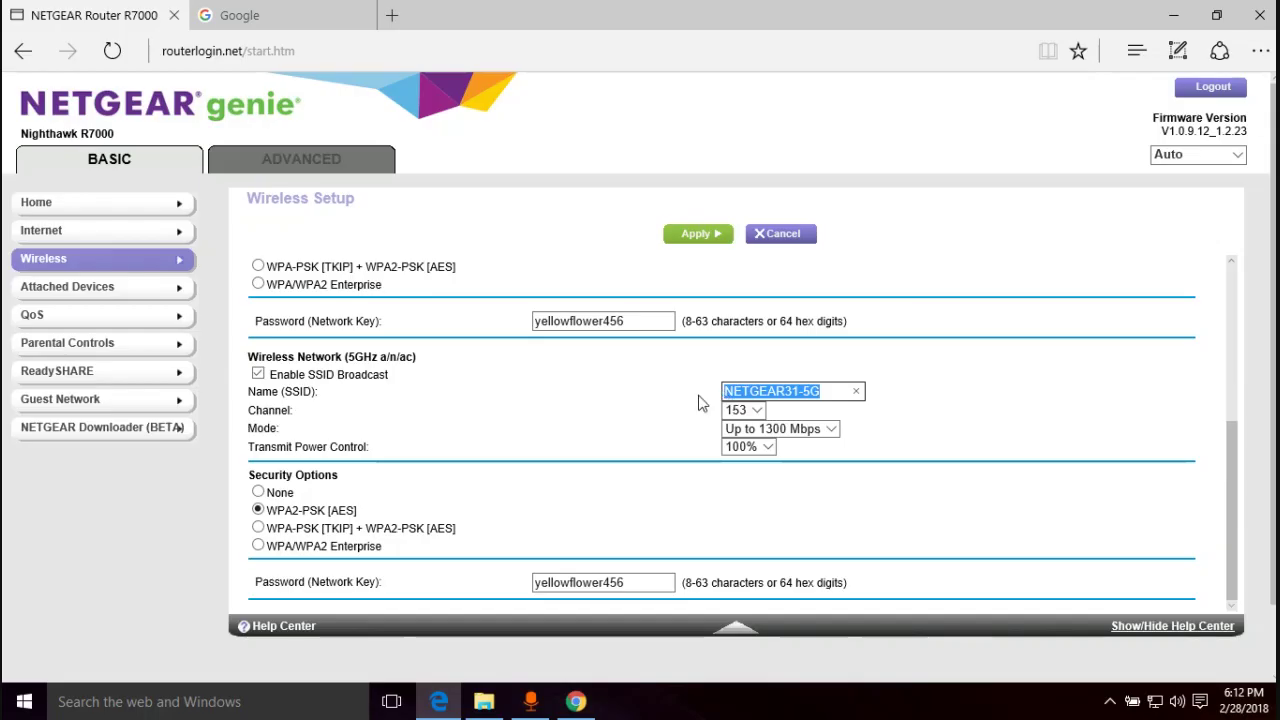
scroll(688, 403, "down", 1)
scroll(857, 363, "up", 2)
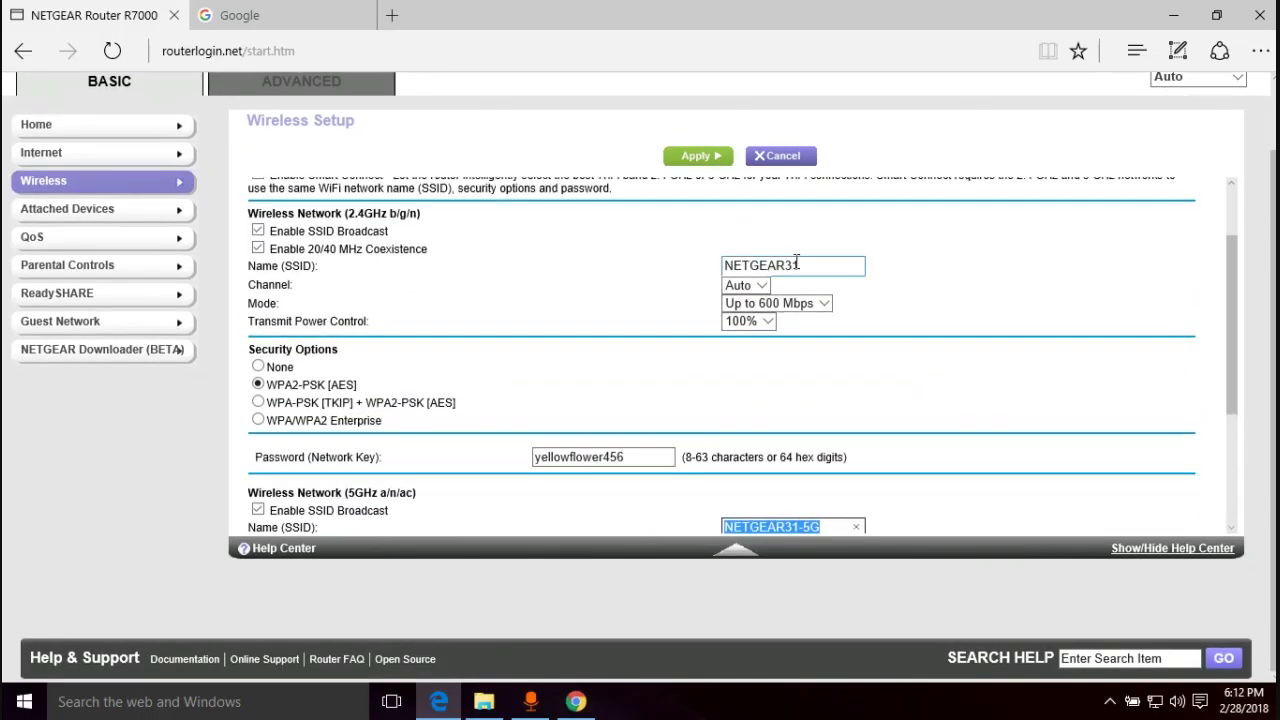
left_click(806, 265)
scroll(800, 300, "down", 2)
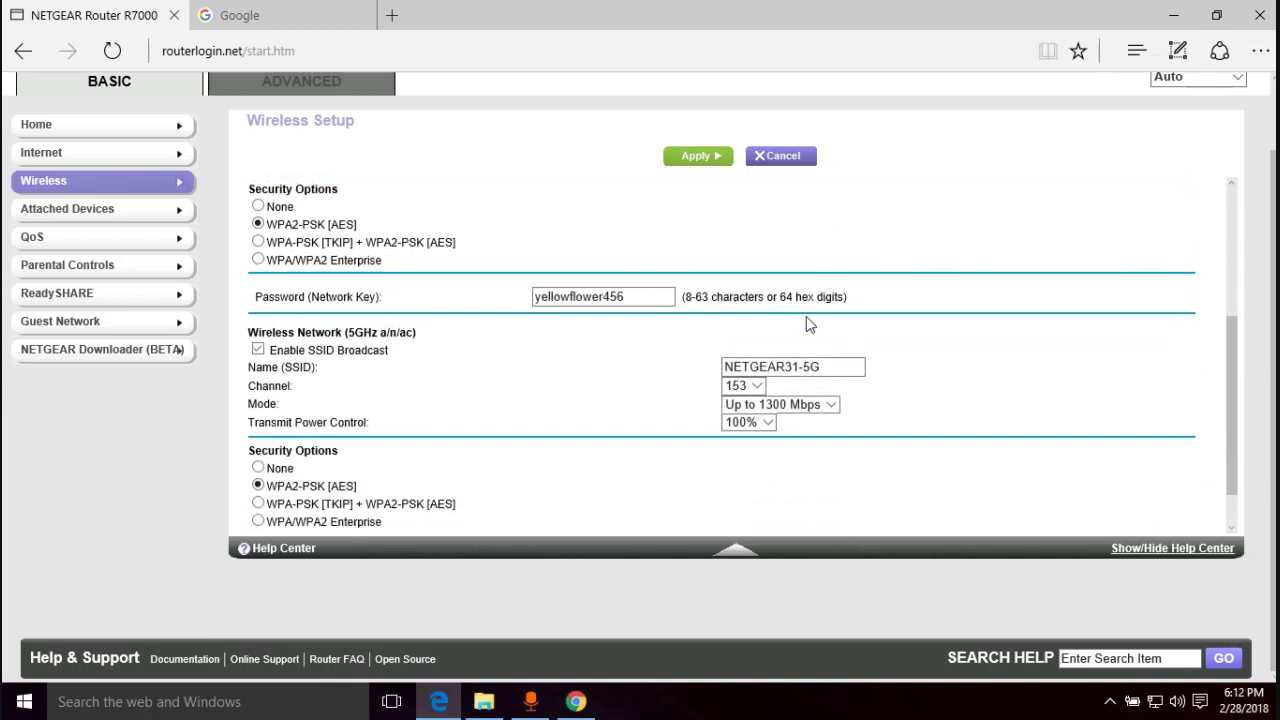
left_click(817, 368)
left_click(923, 363)
scroll(912, 343, "up", 2)
scroll(912, 343, "down", 1)
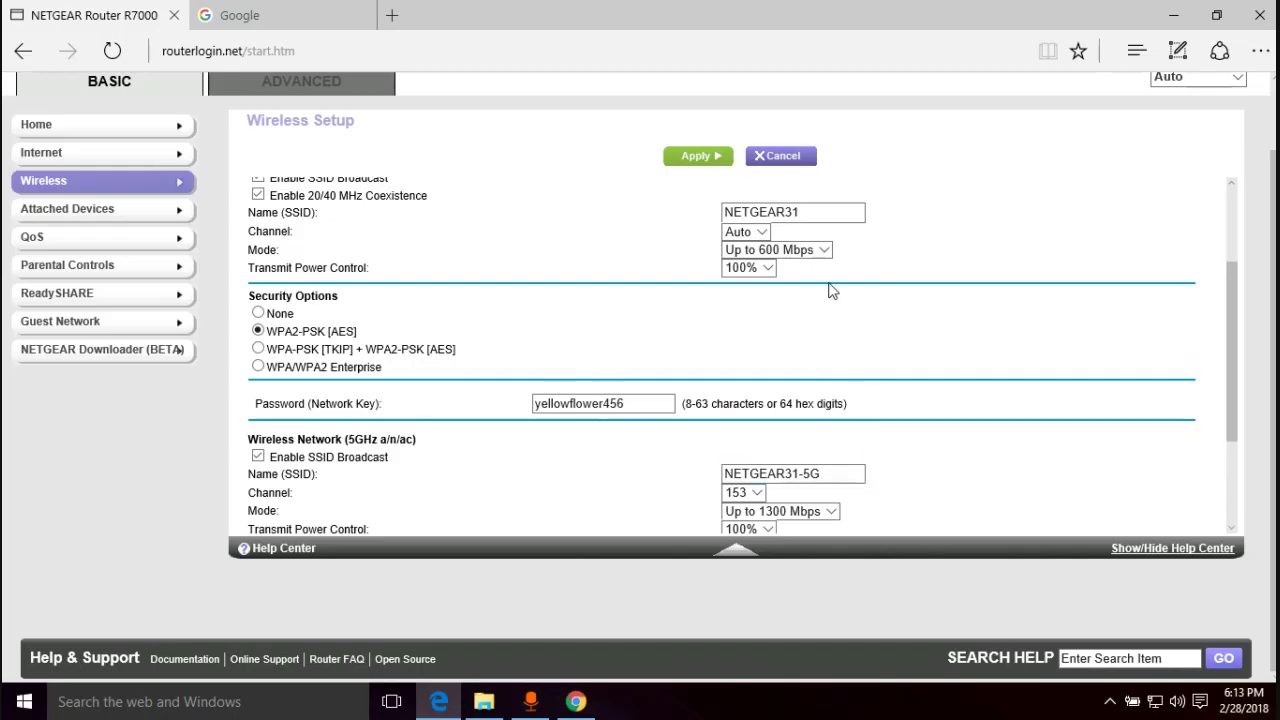
double_click(812, 479)
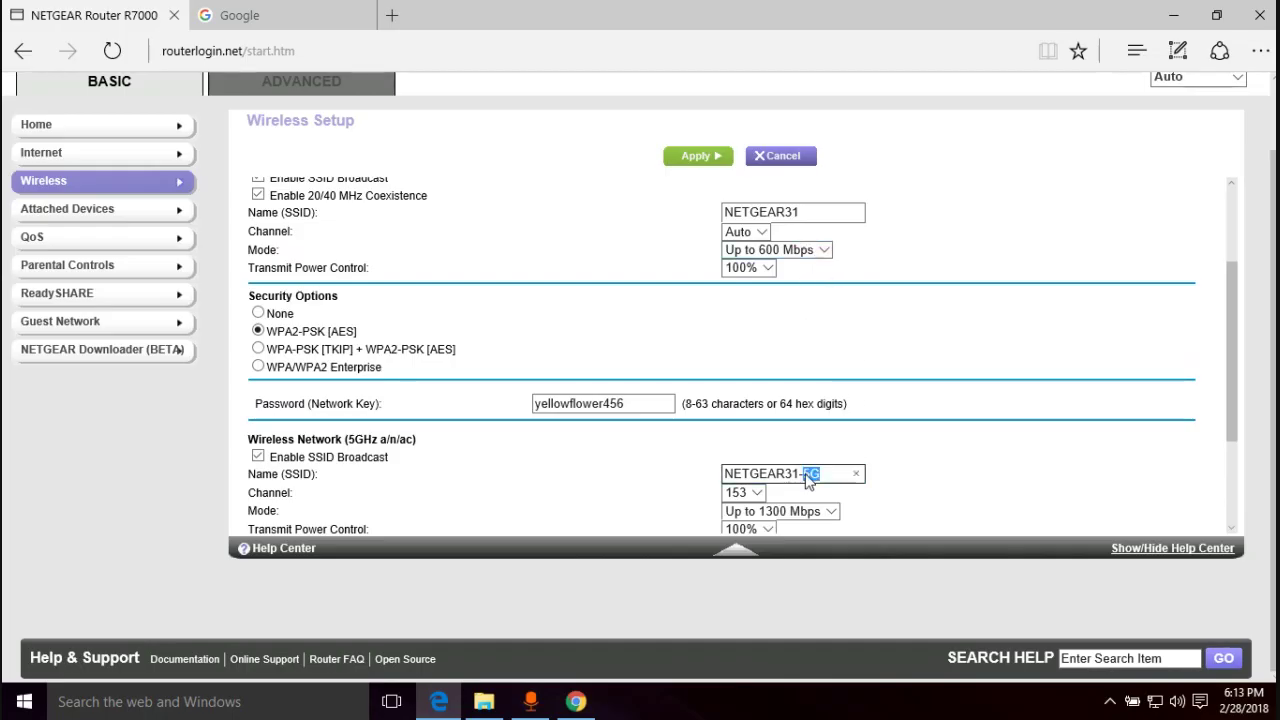
left_click(802, 210)
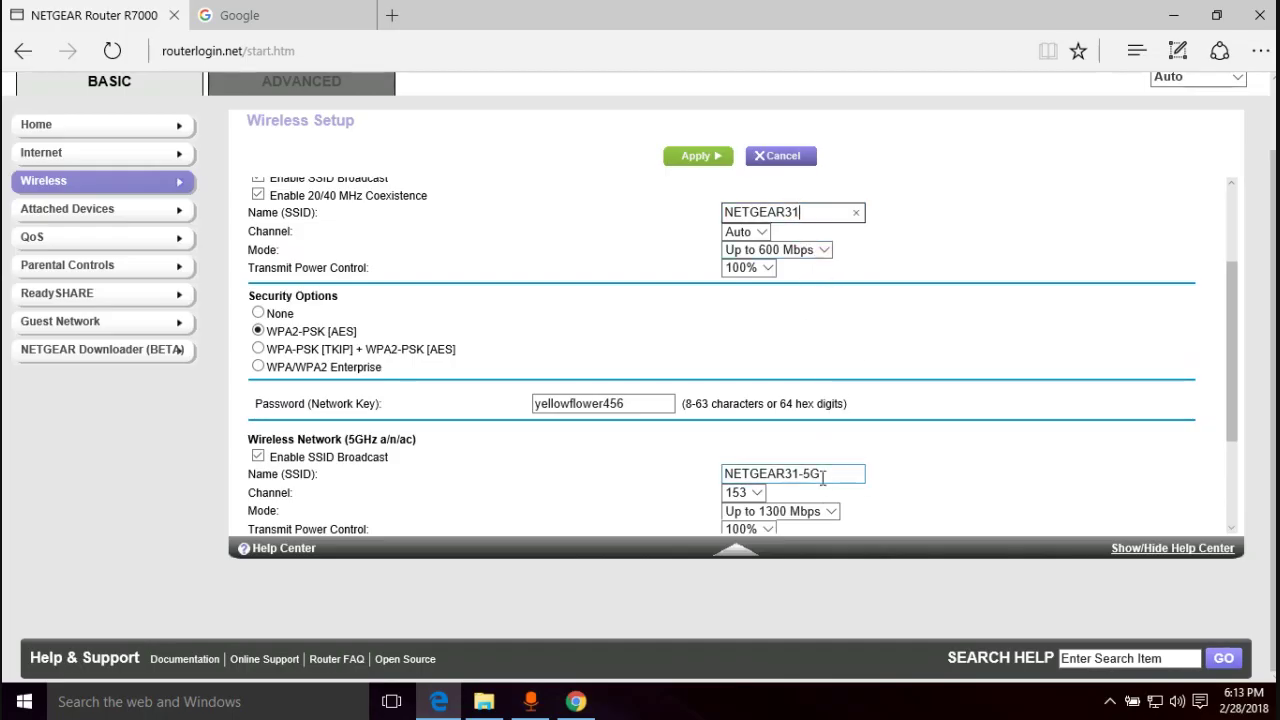
left_click_drag(822, 474, 808, 474)
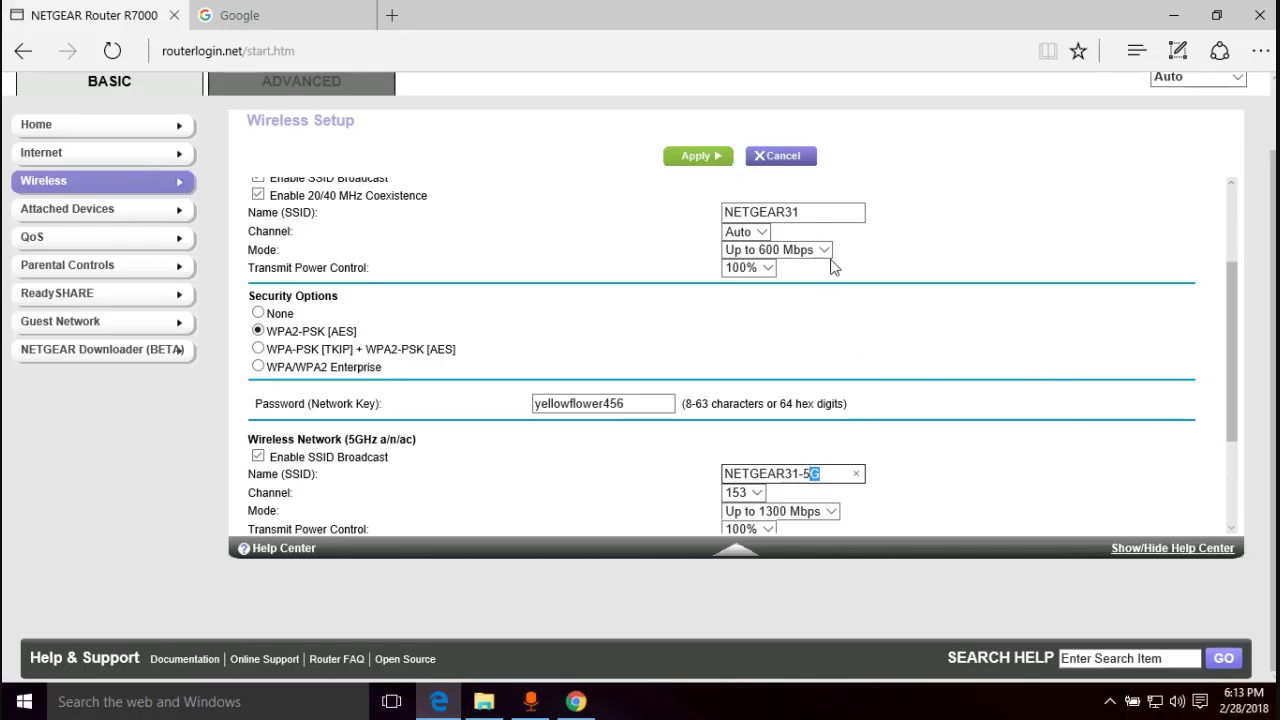
left_click(823, 475)
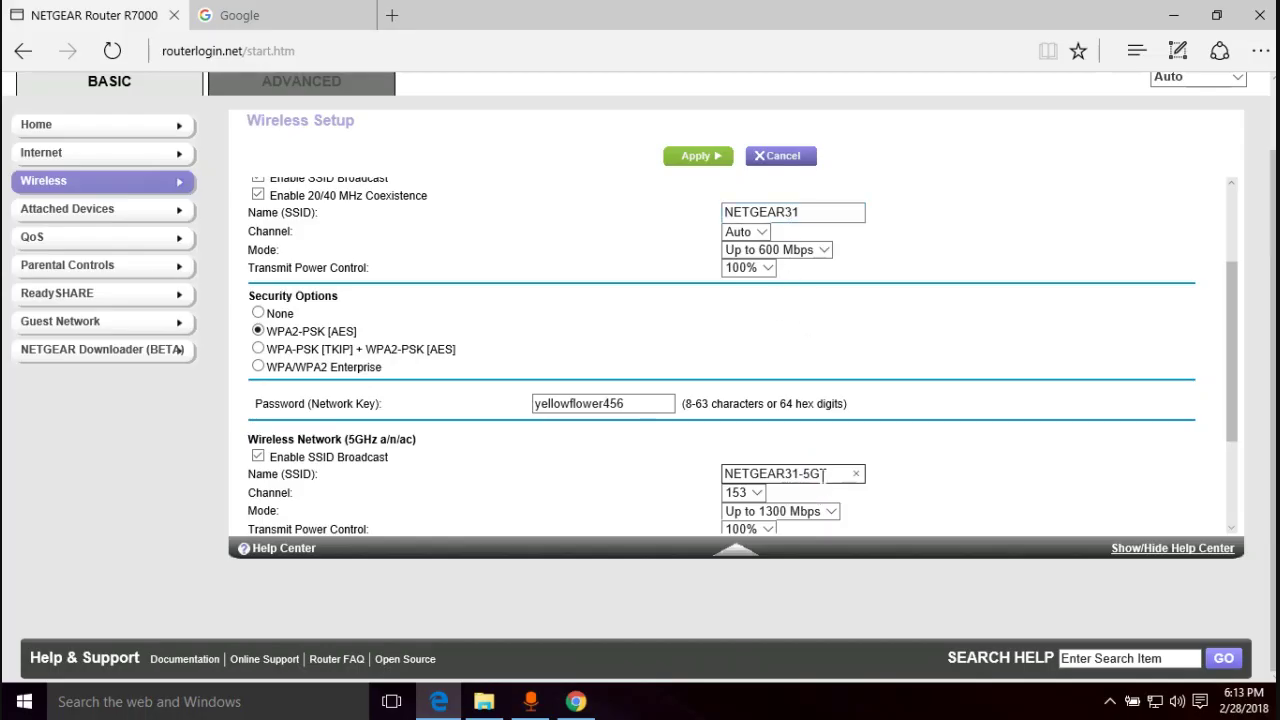
left_click_drag(825, 473, 810, 473)
left_click(916, 312)
left_click(844, 205)
left_click(800, 476)
scroll(922, 484, "down", 3)
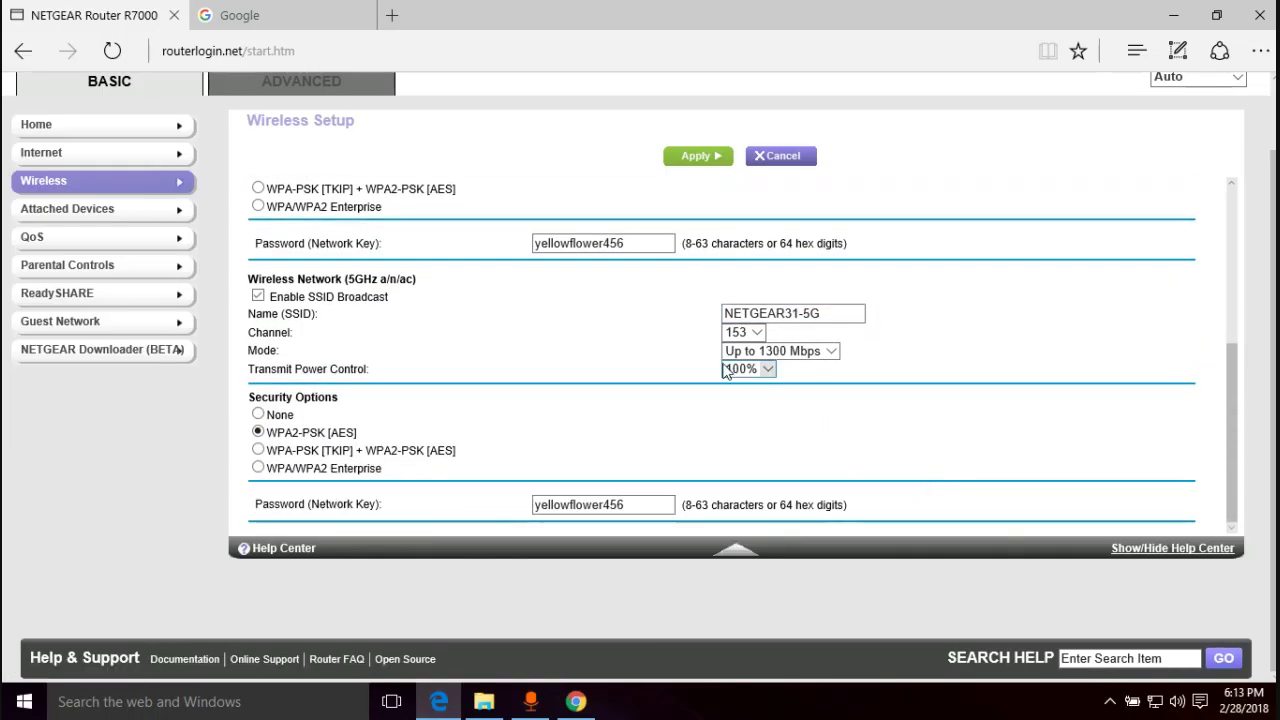
scroll(474, 417, "up", 5)
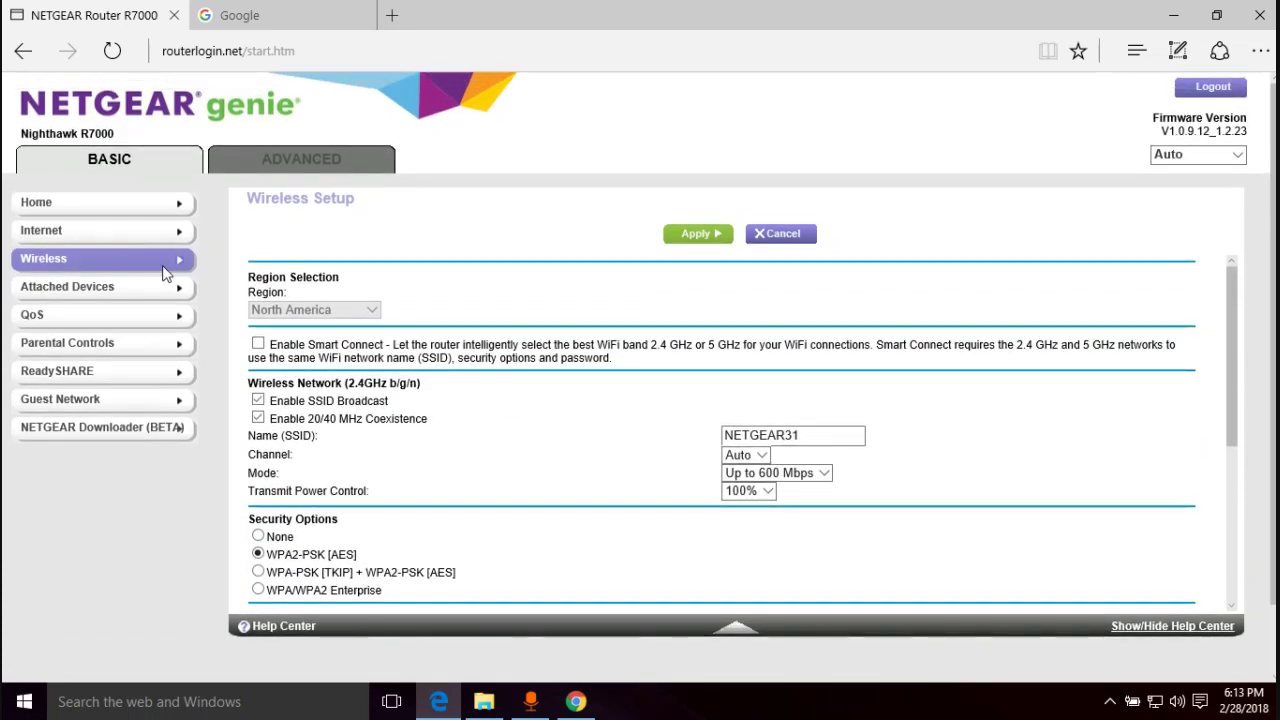
- Look through Attached Devices, QoS, Parental Controls, ReadyShare and Guest Network in the basic view
left_click(133, 298)
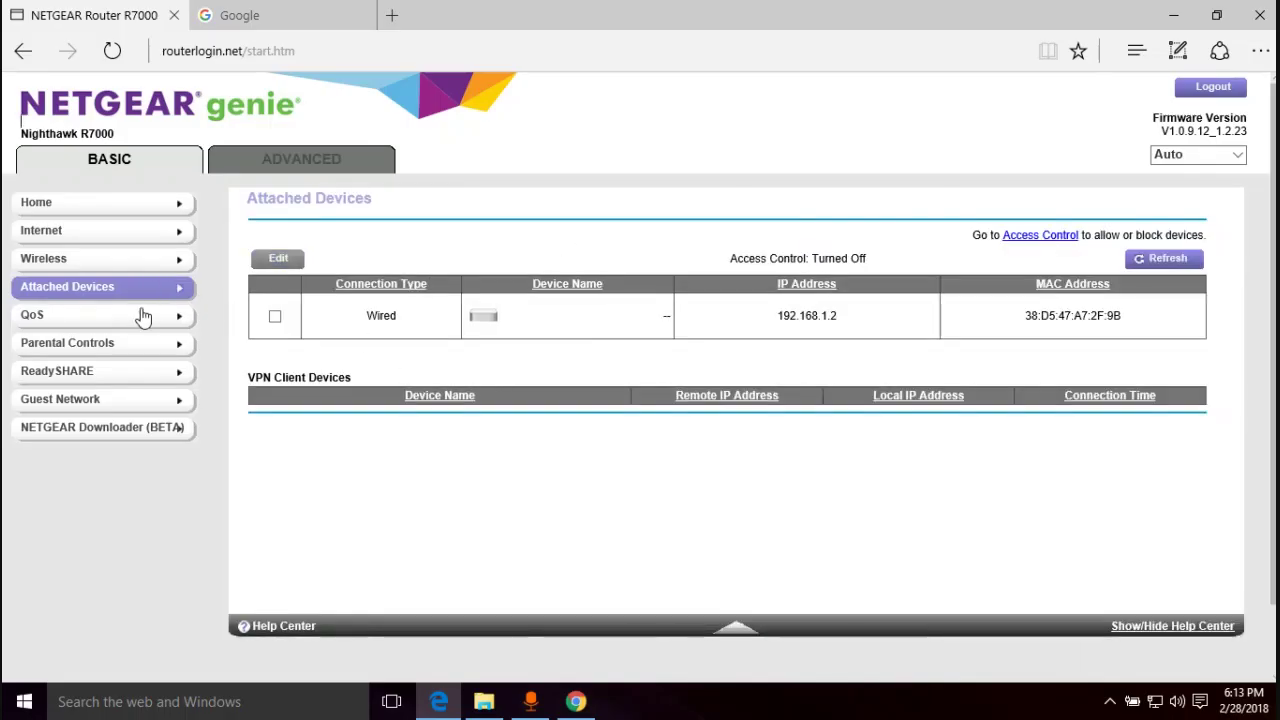
left_click(139, 315)
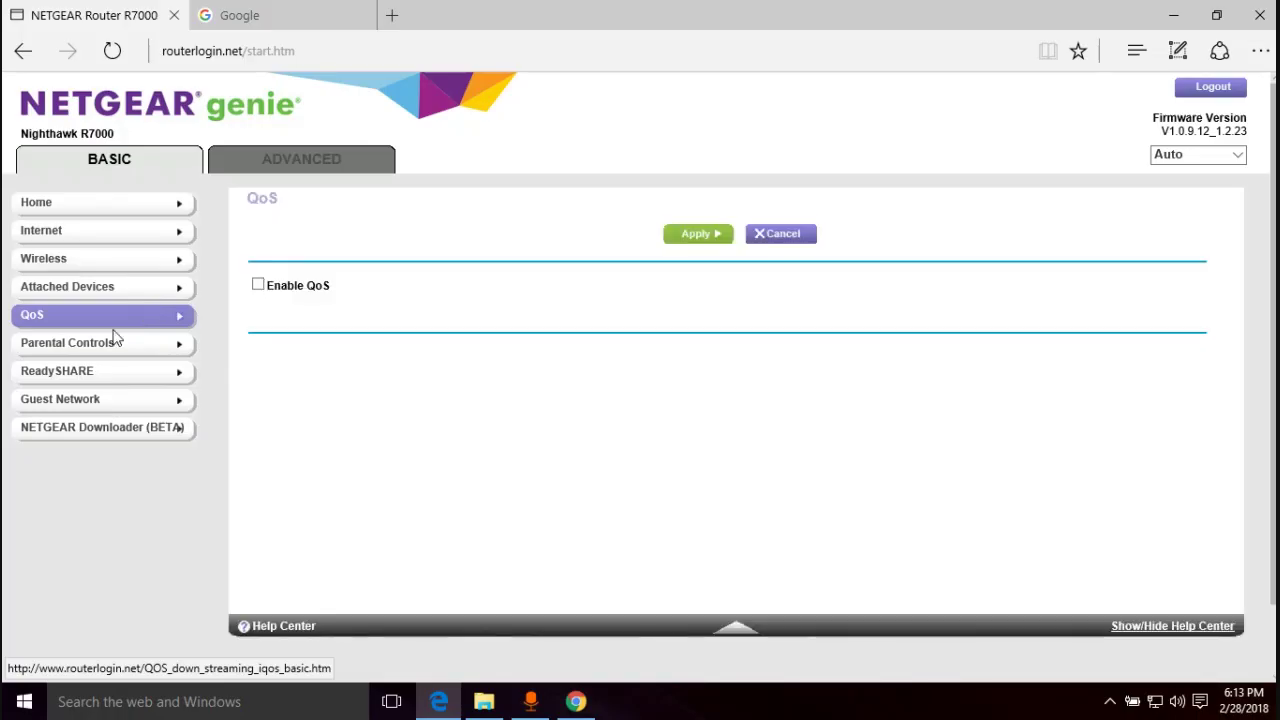
left_click(110, 345)
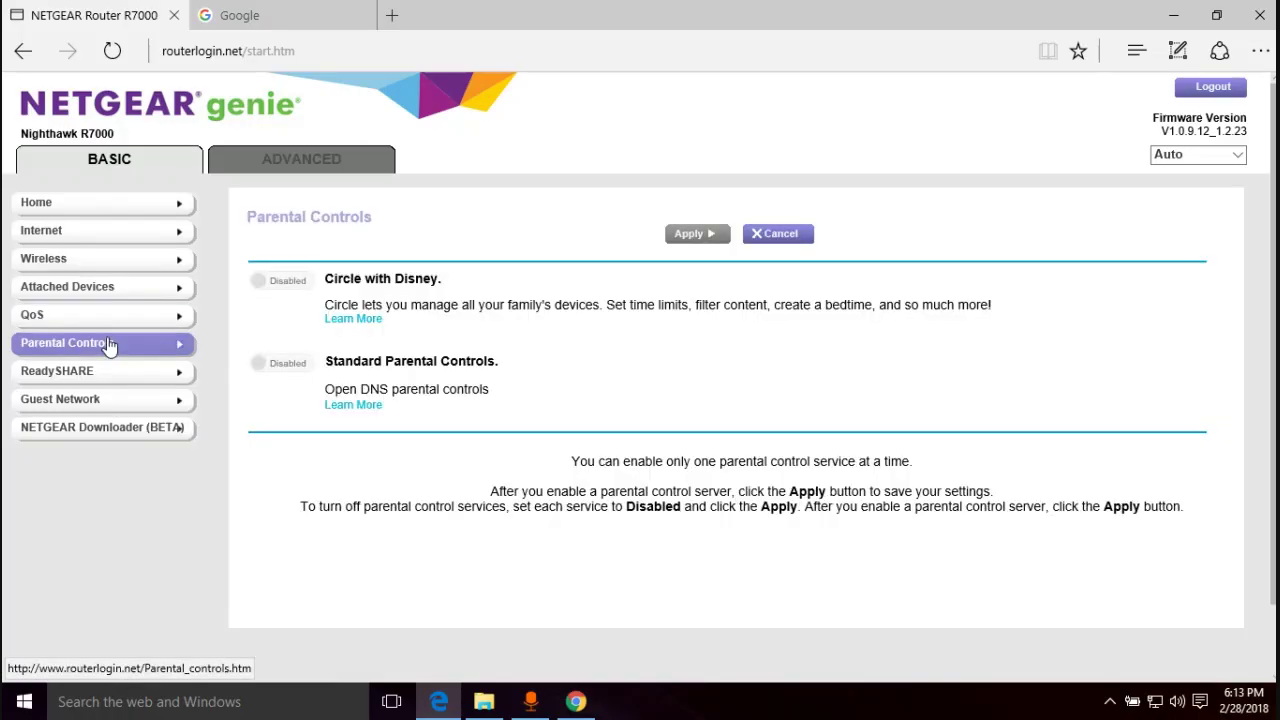
left_click(82, 375)
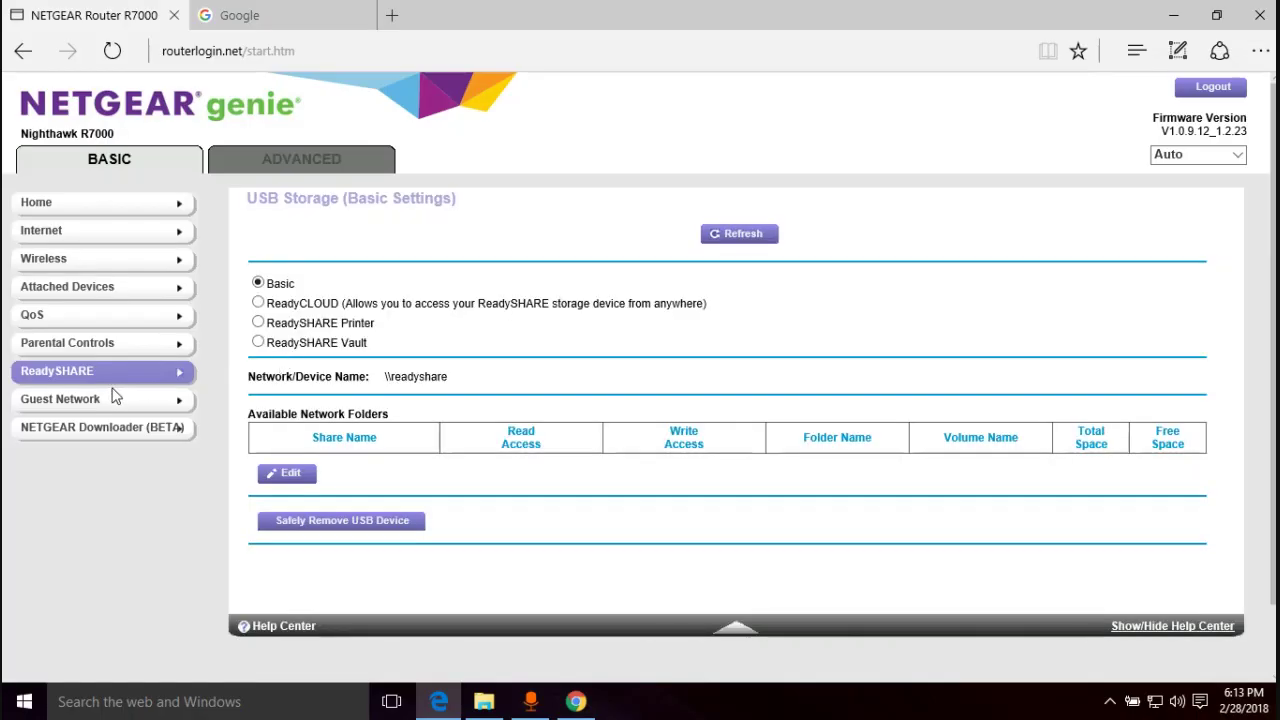
left_click(80, 398)
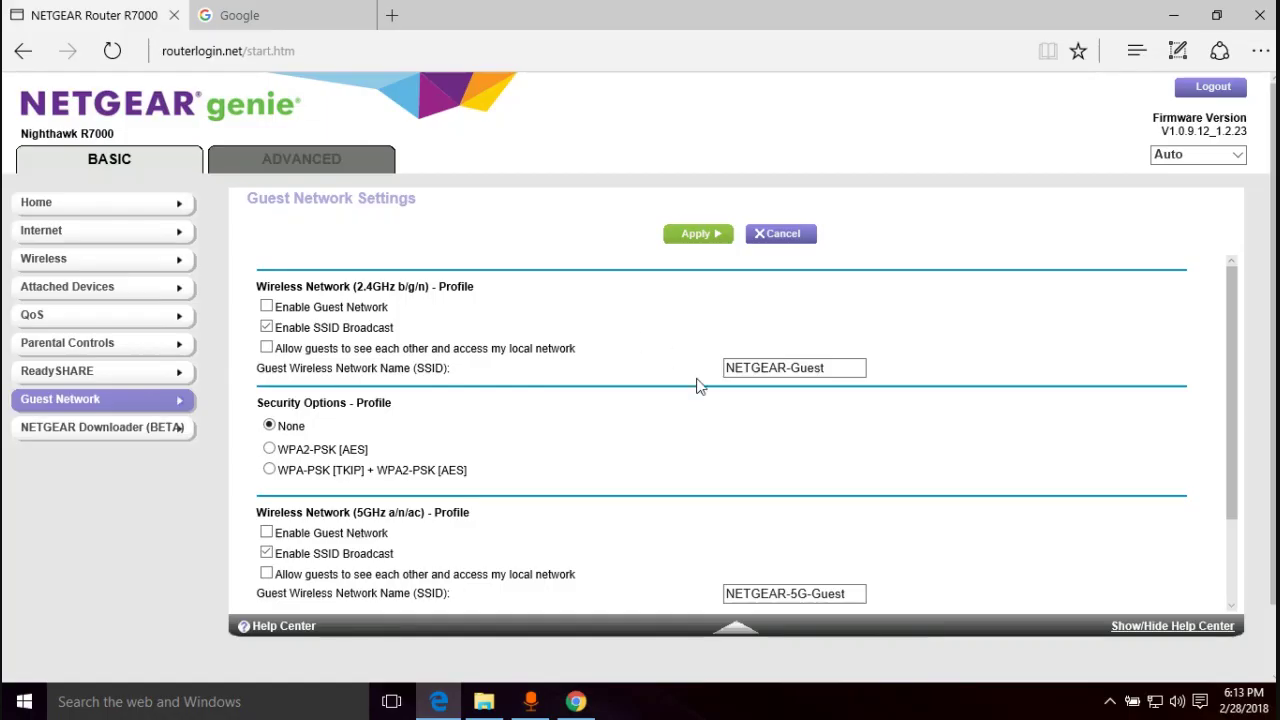
- View NETGEAR Downloader, dismiss the No USB drive alert, then expand Setup under ADVANCED
left_click(106, 432)
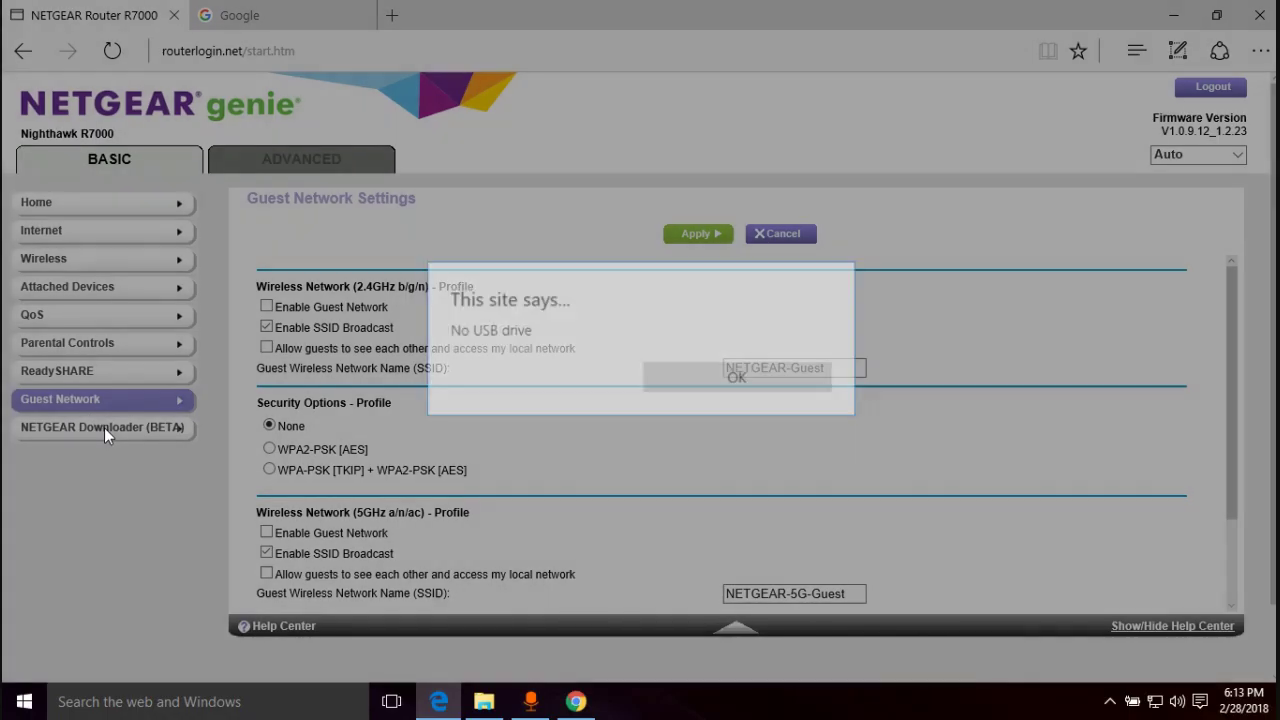
left_click(709, 390)
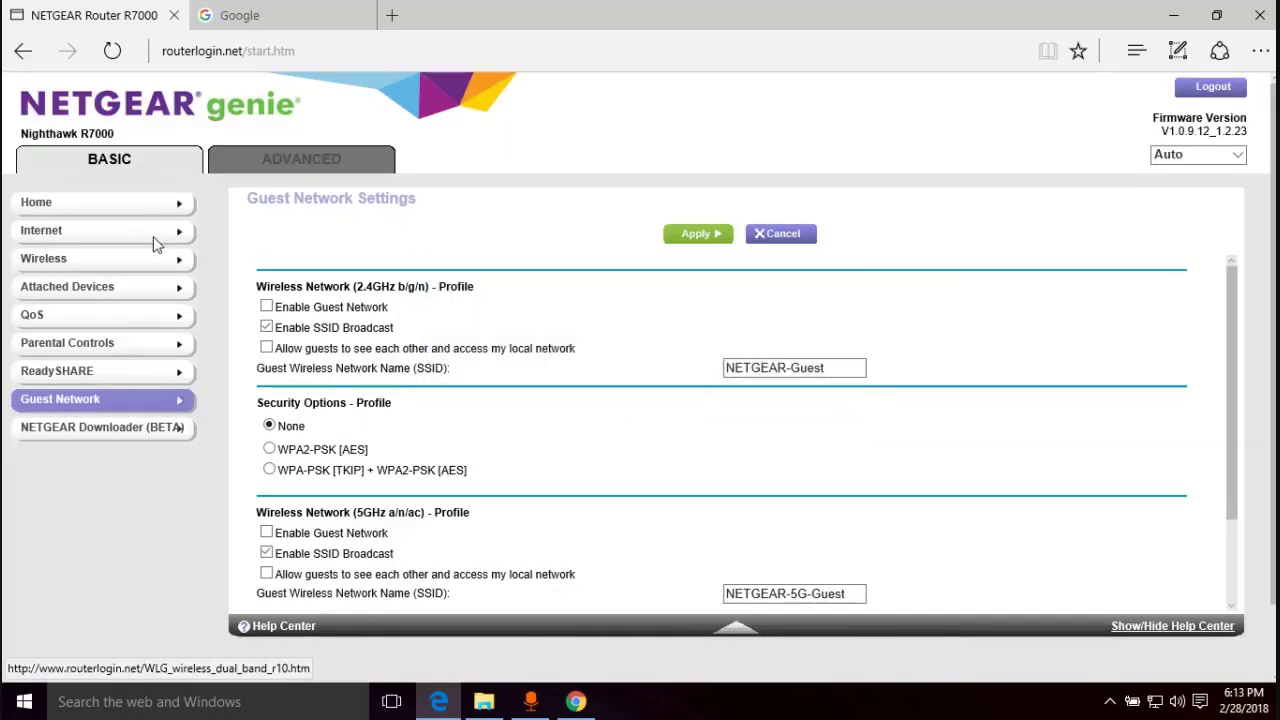
left_click(270, 170)
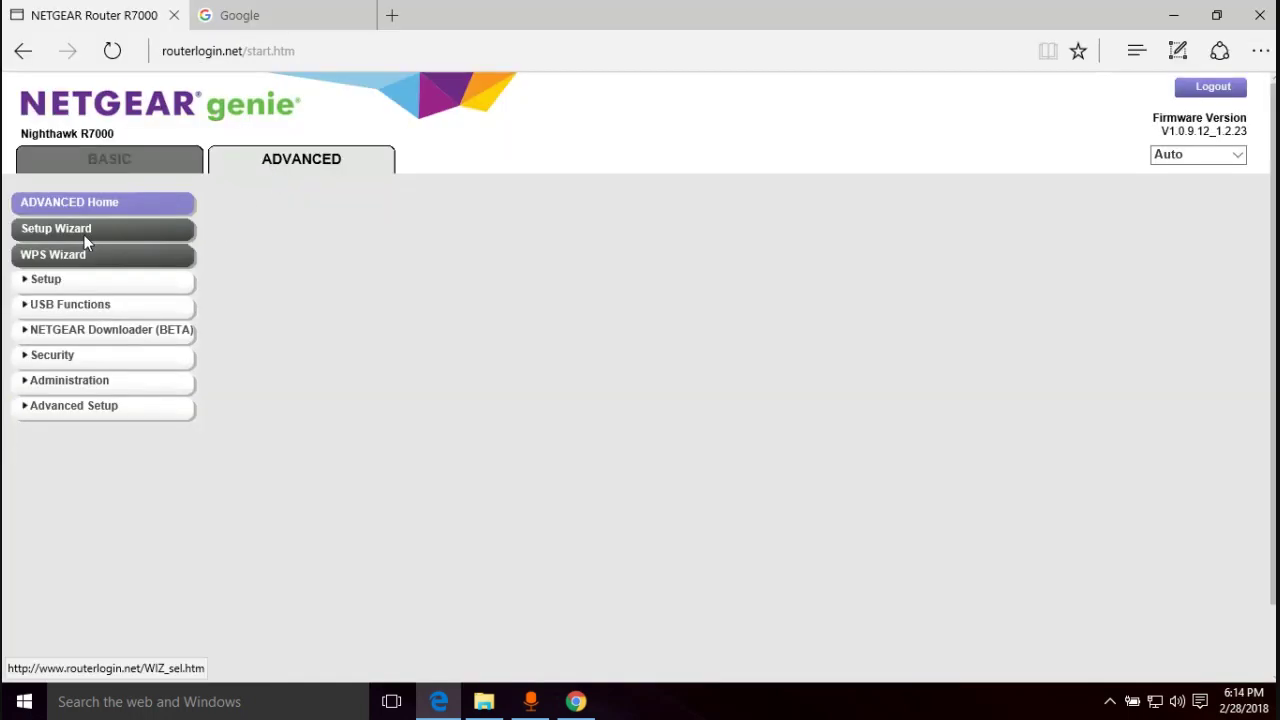
left_click(62, 284)
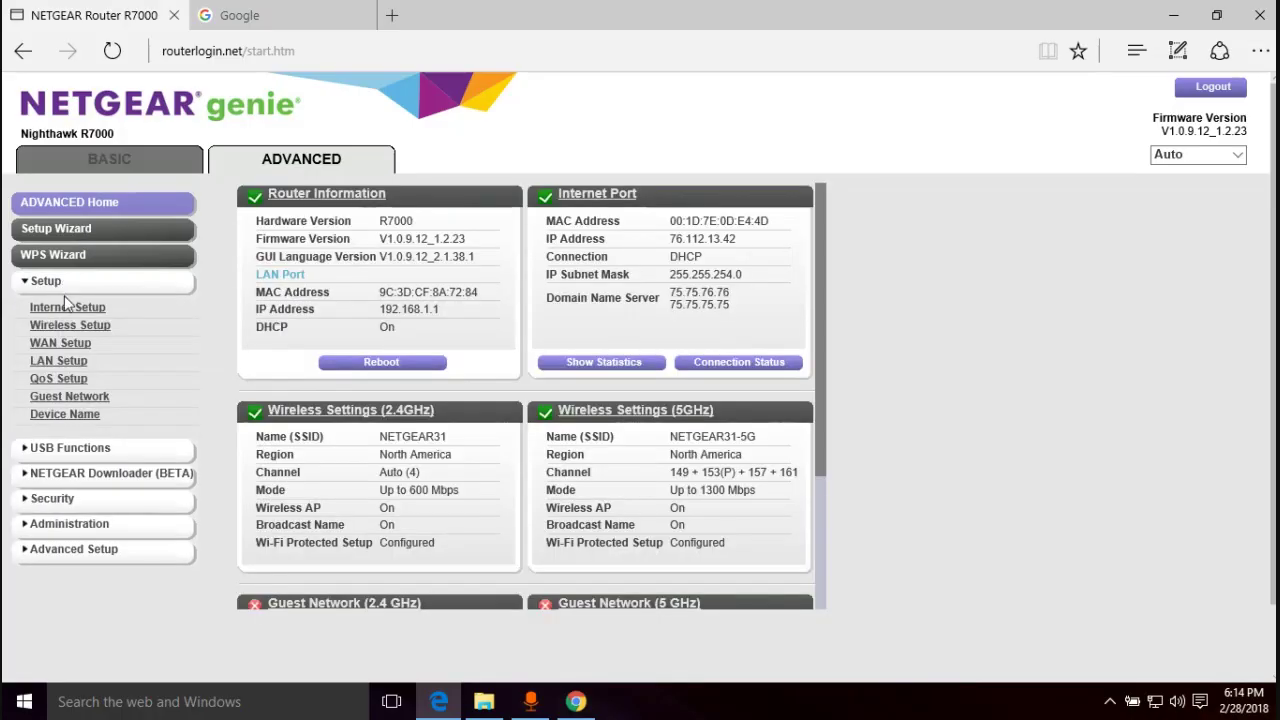
- Review the Internet Setup, WAN Setup and Wireless Setup pages
left_click(66, 307)
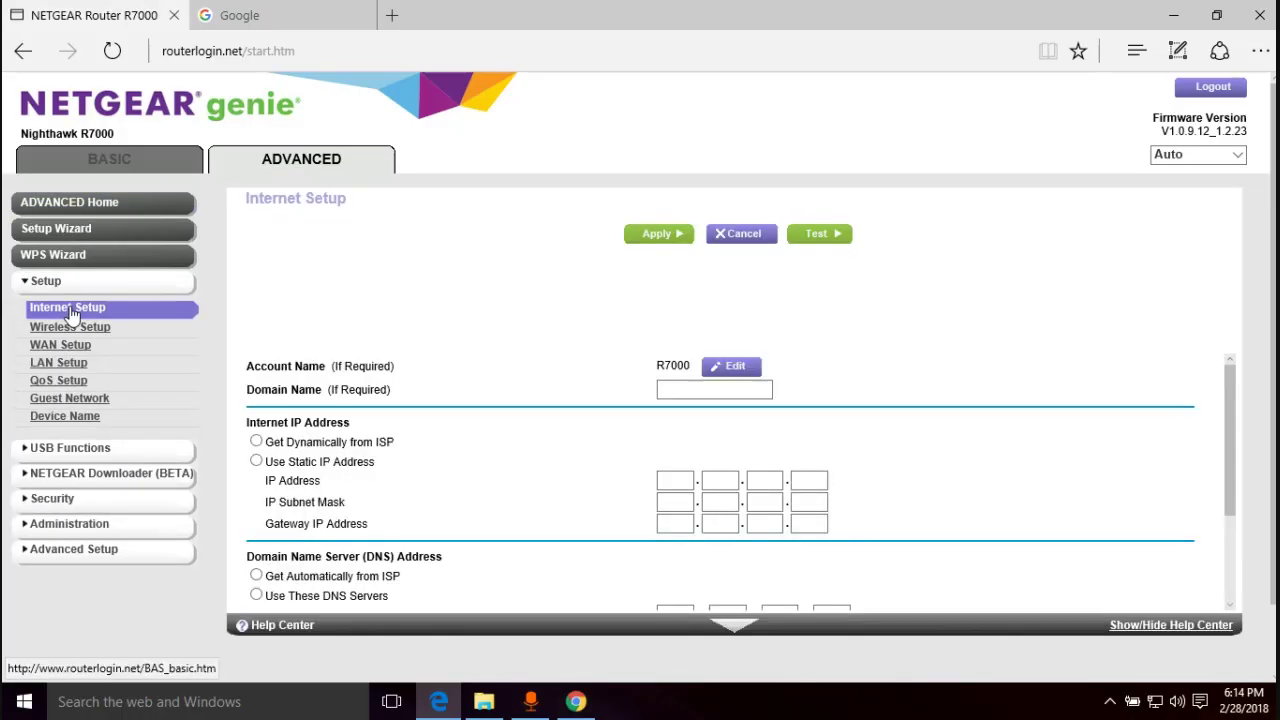
scroll(485, 452, "down", 3)
scroll(485, 456, "up", 3)
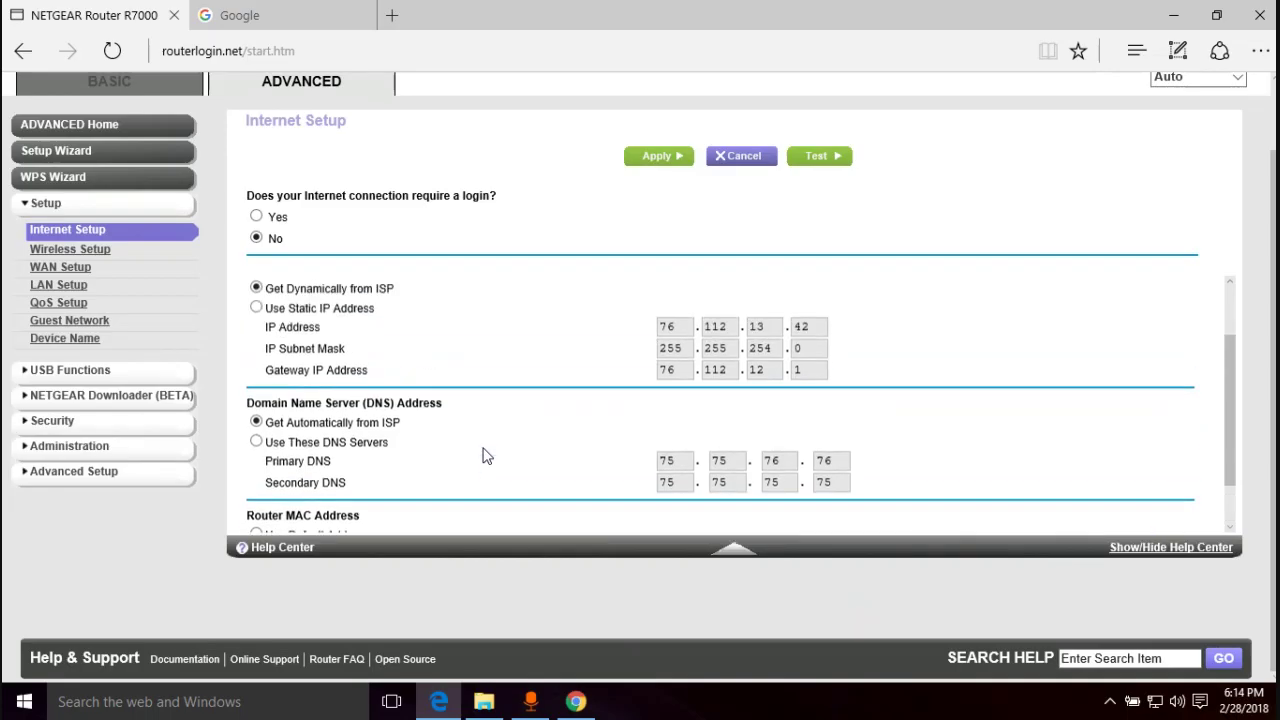
left_click(52, 346)
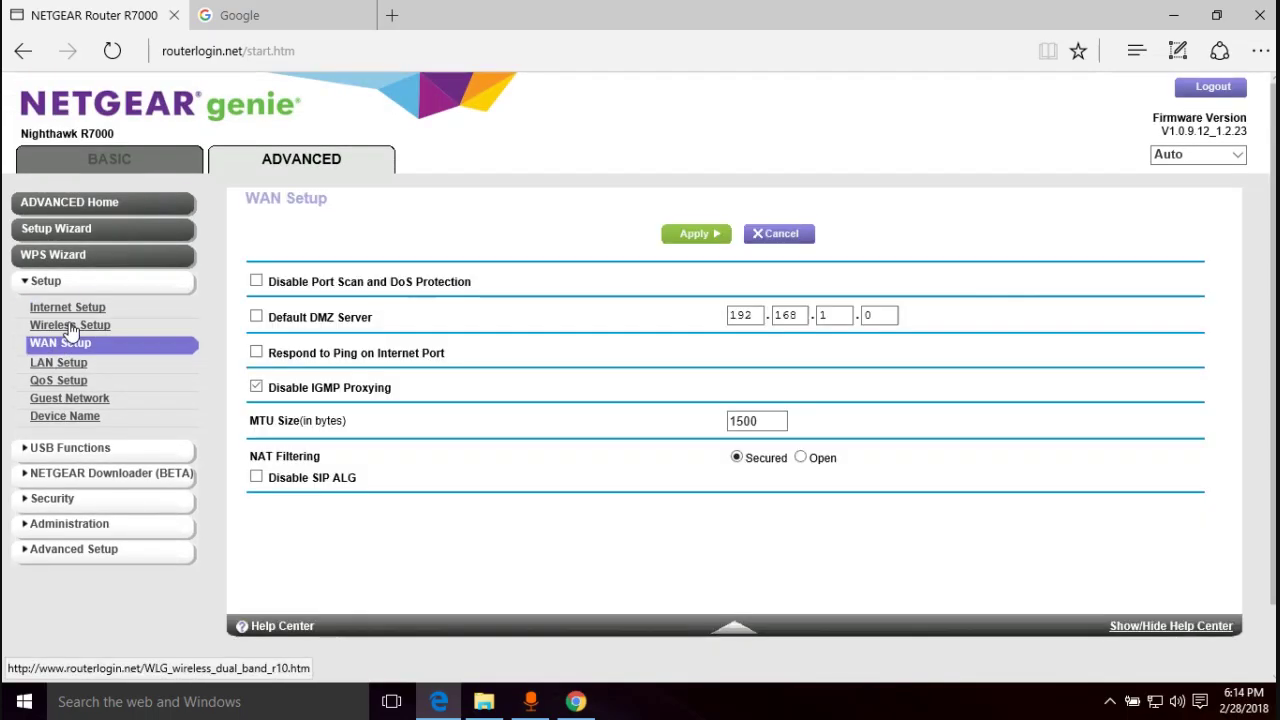
left_click(72, 328)
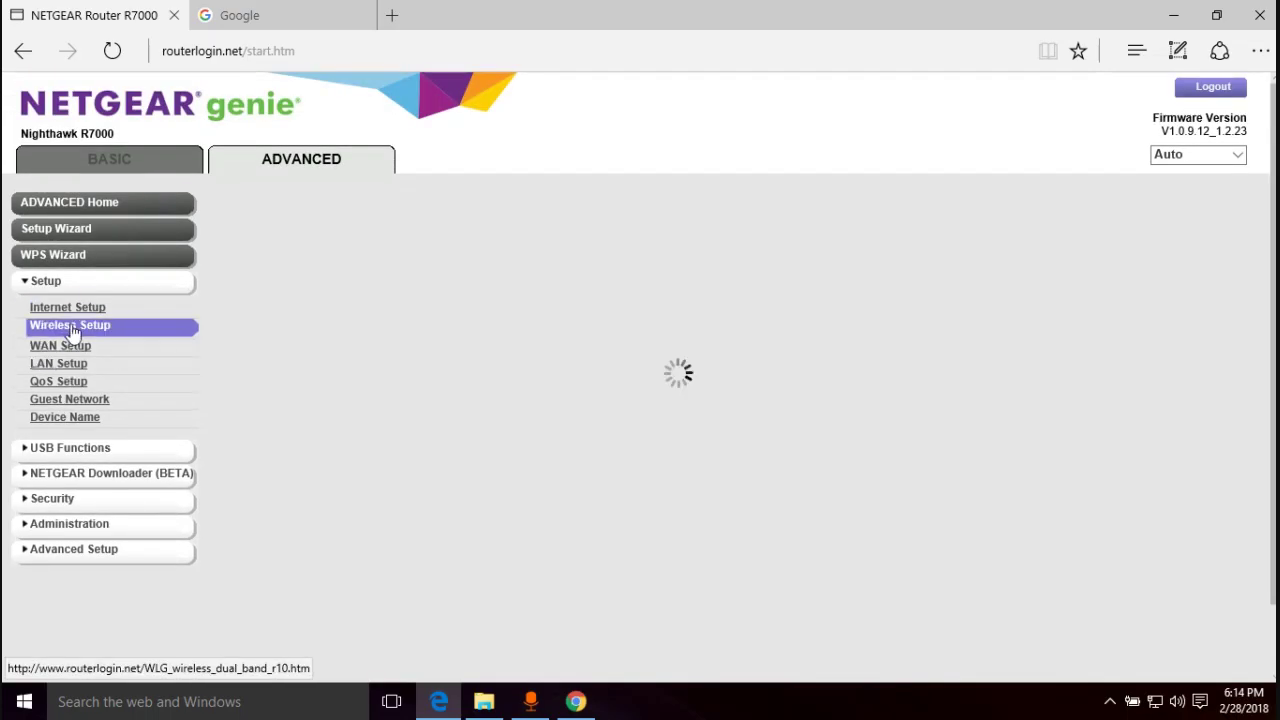
scroll(626, 424, "down", 5)
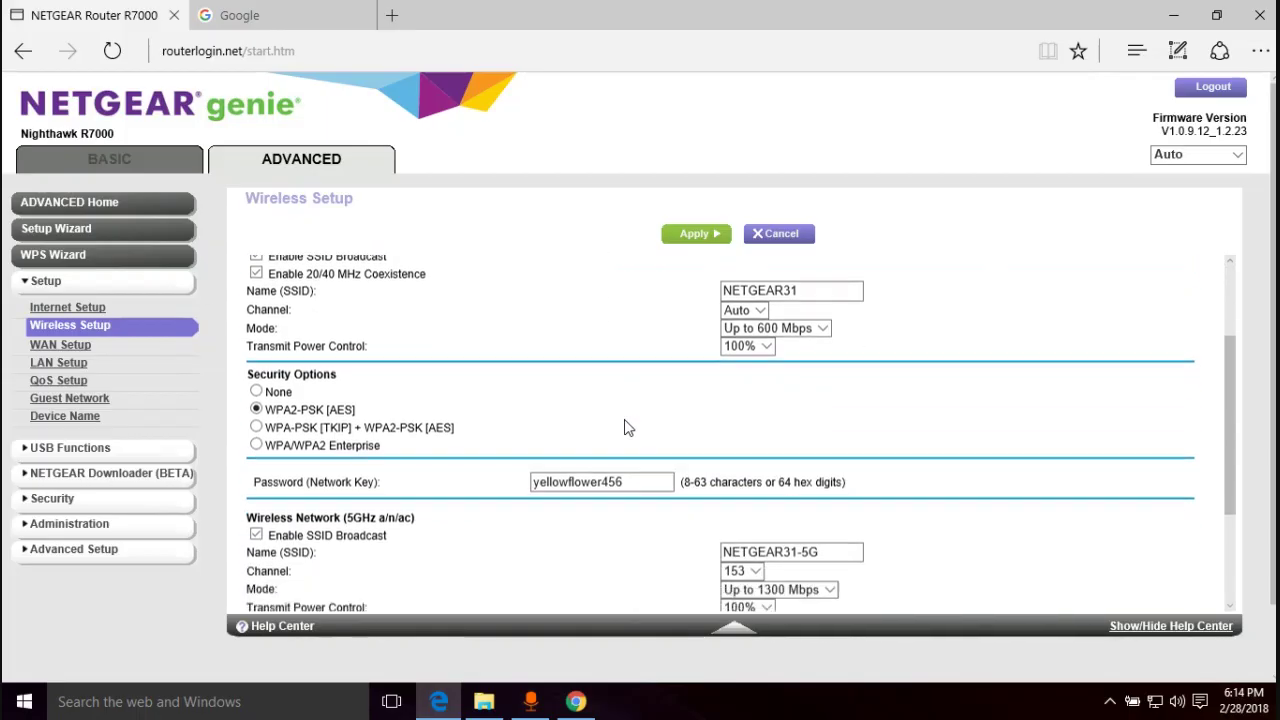
scroll(600, 420, "up", 5)
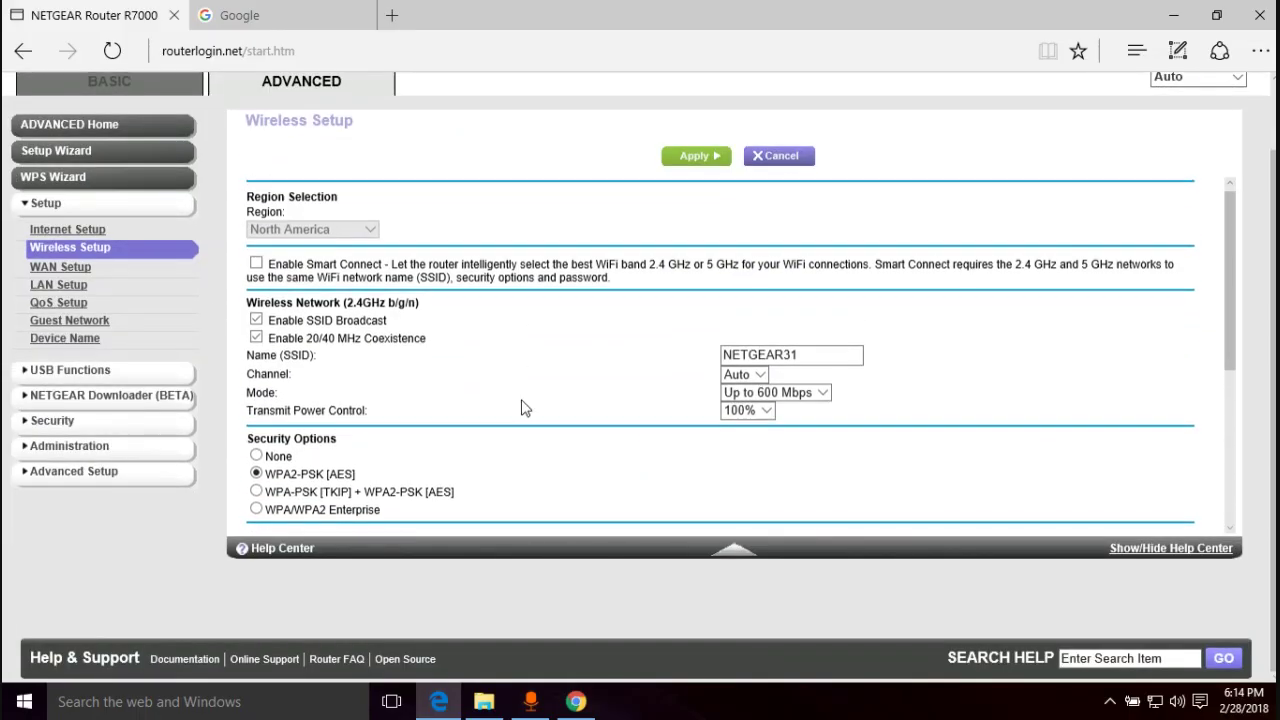
- Open Device Name and select the router name R7000
left_click(58, 340)
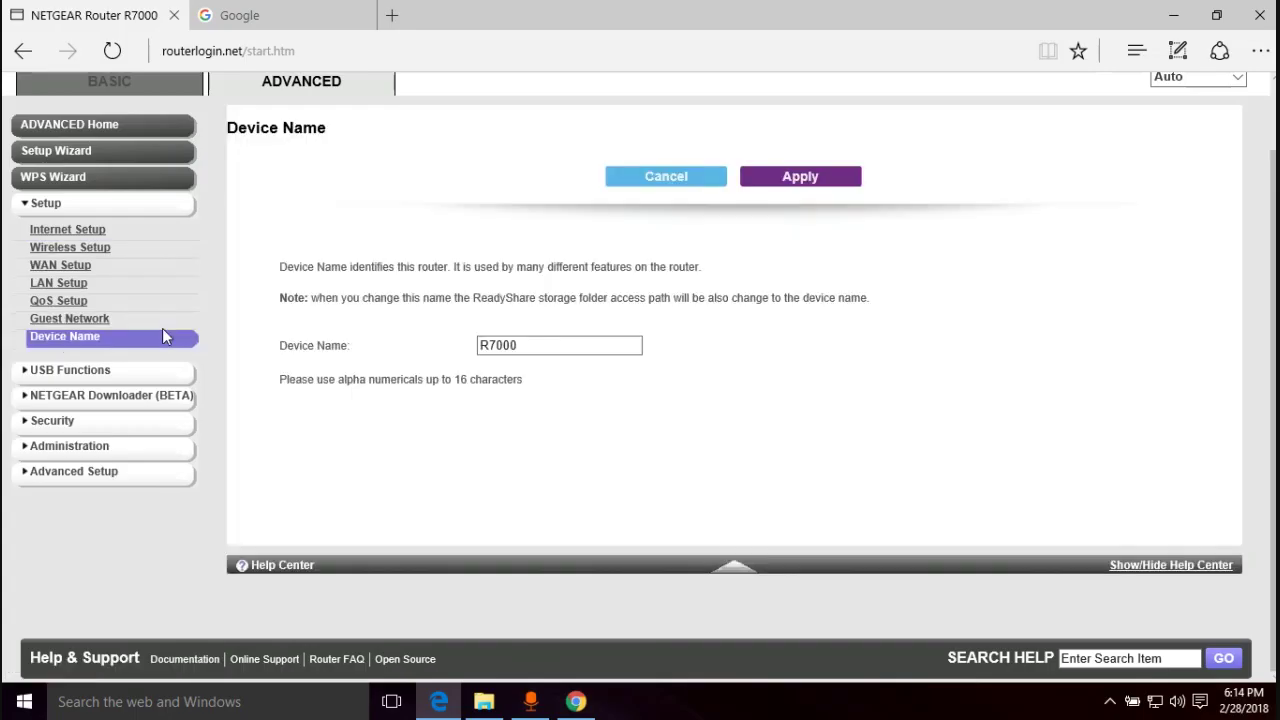
left_click_drag(527, 345, 477, 352)
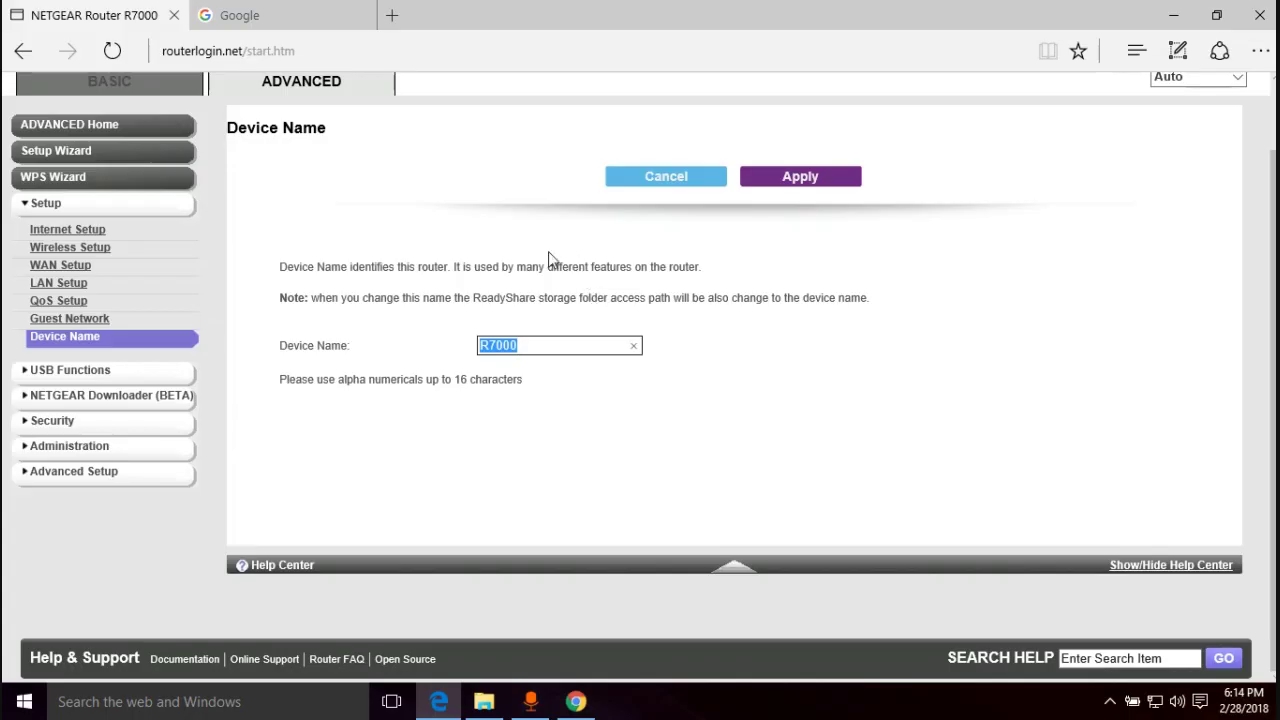
left_click(48, 370)
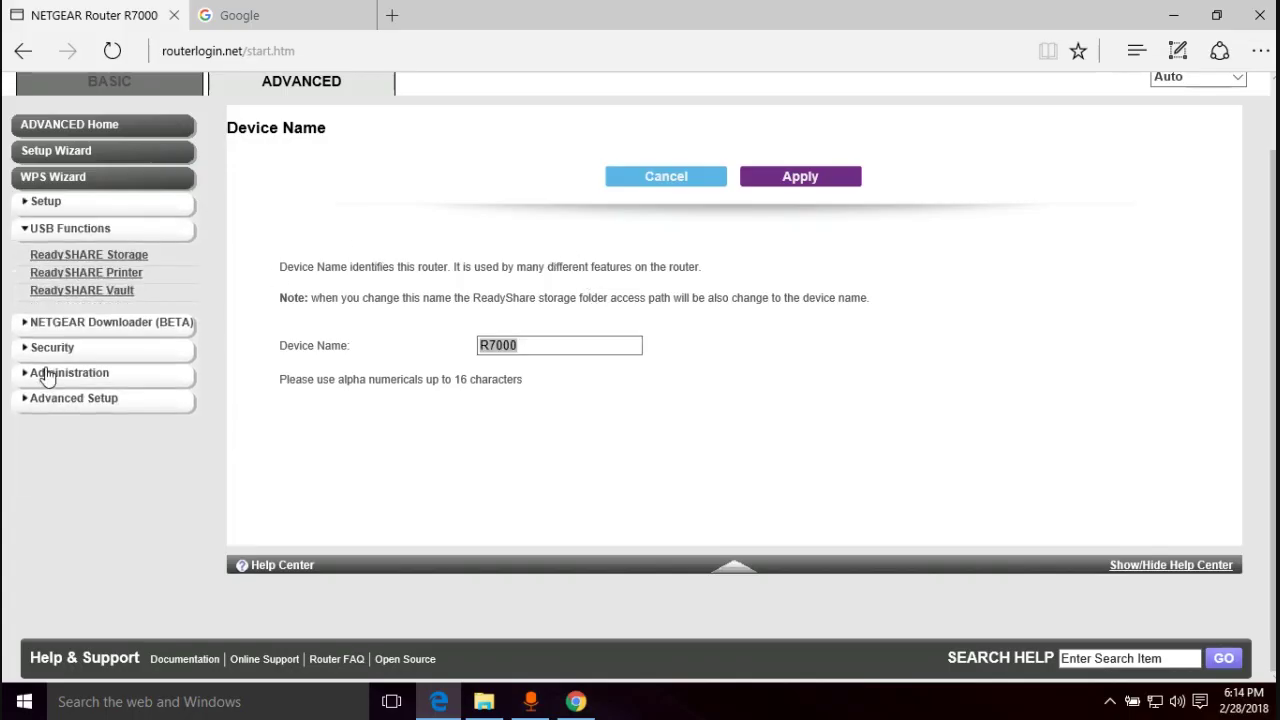
- Check ReadySHARE Storage and NETGEAR Downloader, dismissing the No USB drive alert
left_click(110, 256)
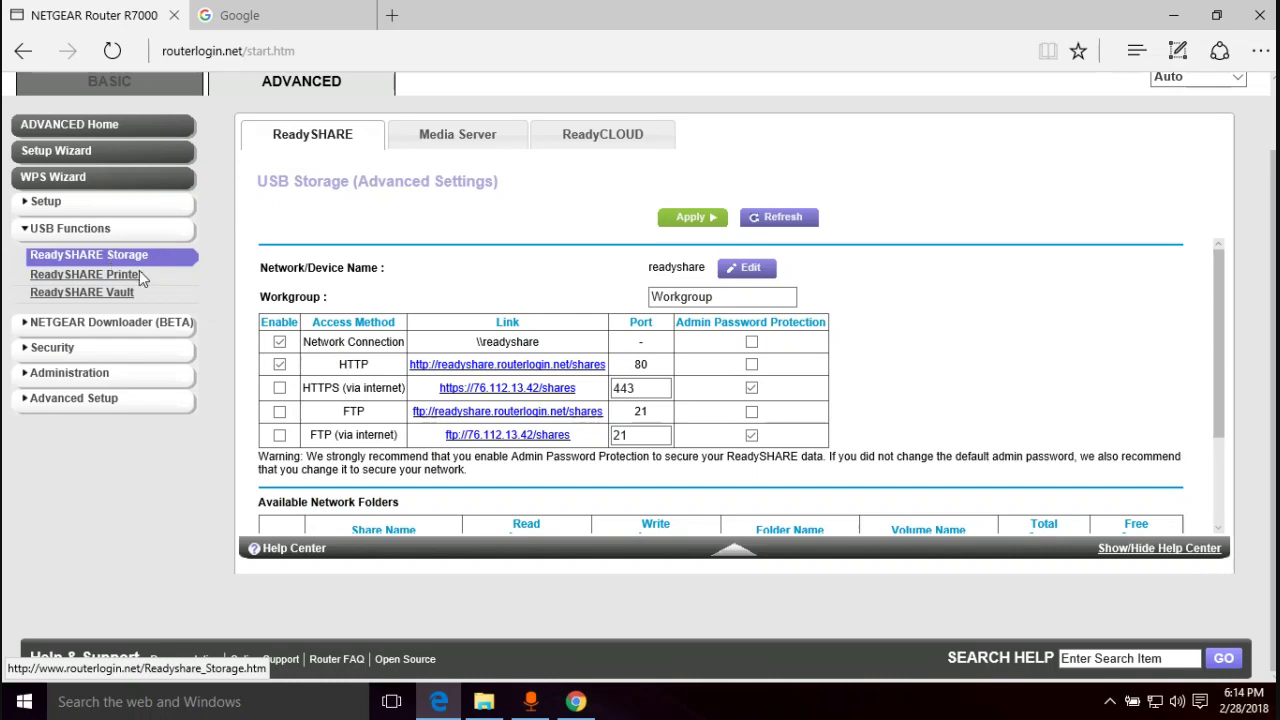
left_click(75, 320)
left_click(716, 375)
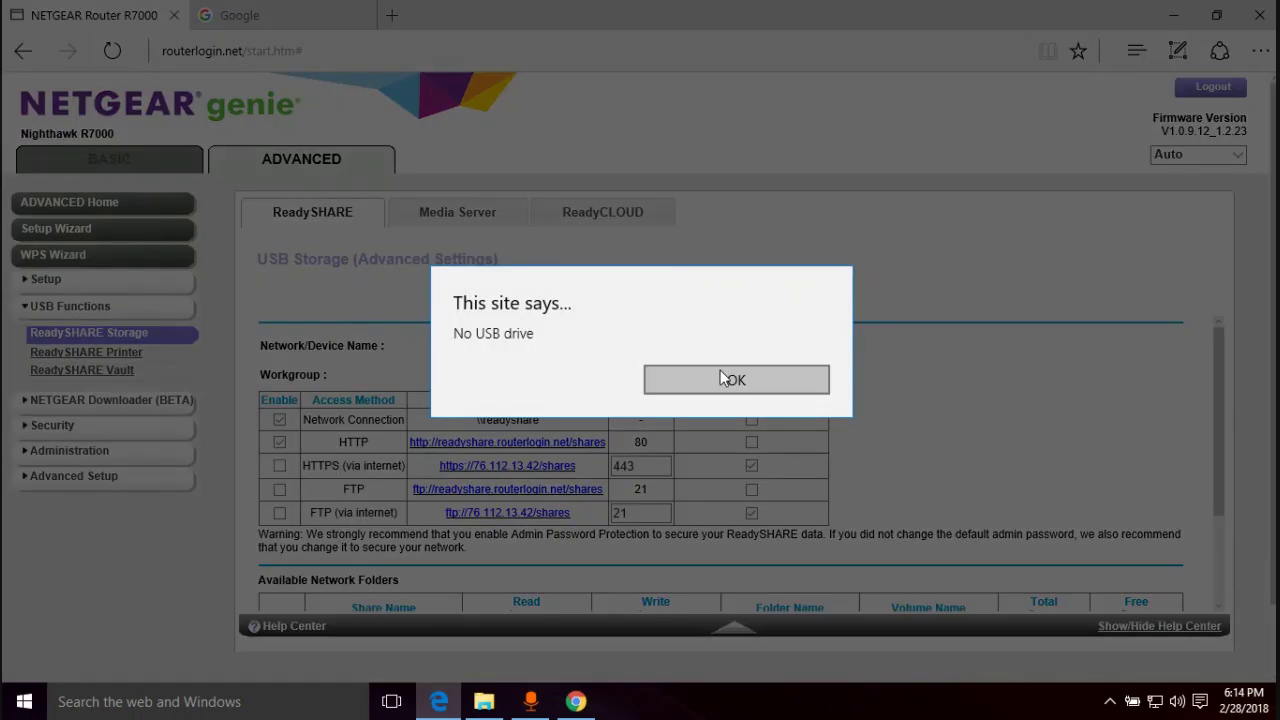
- Review Administration's Router Status, Logs, Set Password and Router Update pages
left_click(60, 386)
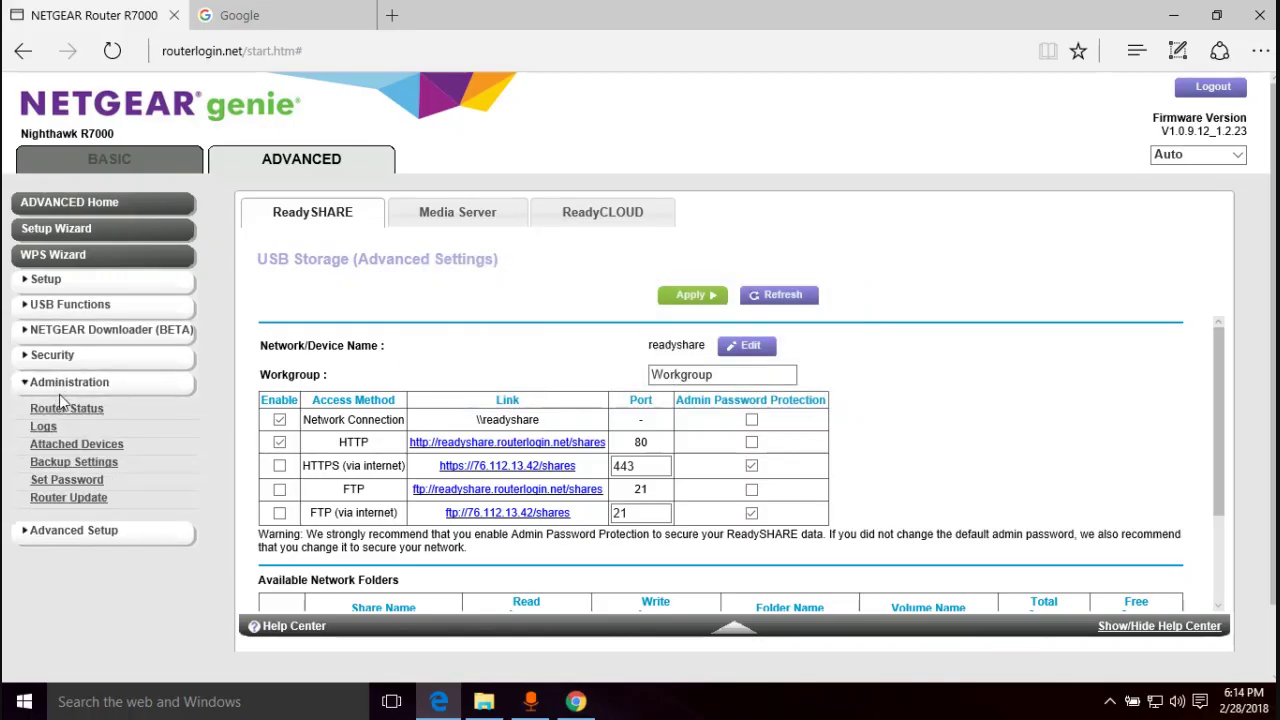
left_click(68, 410)
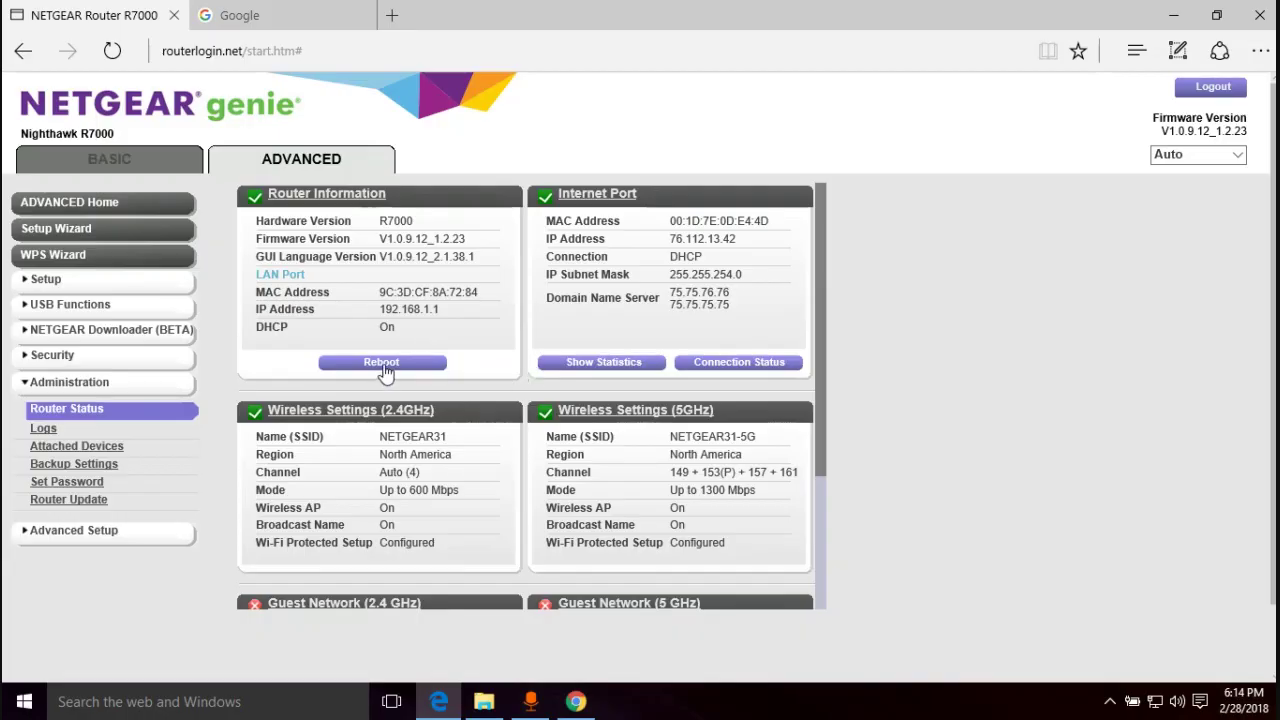
left_click(40, 430)
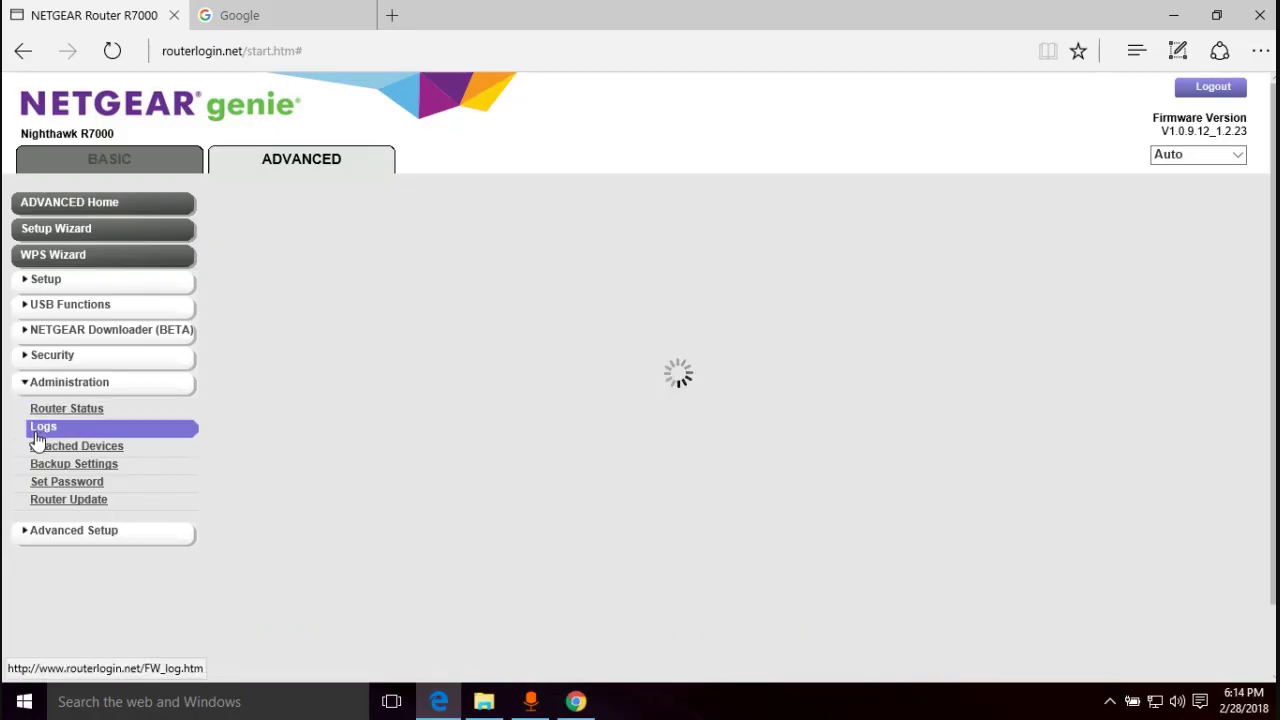
left_click(63, 483)
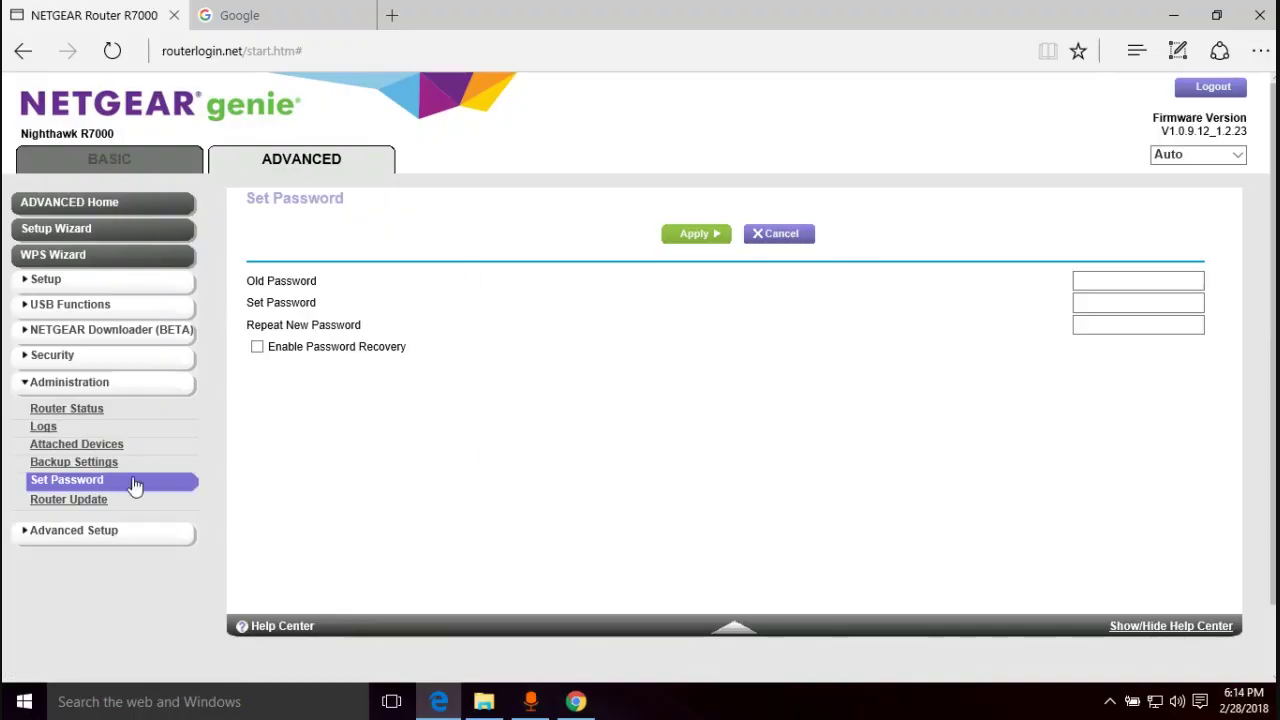
left_click(62, 503)
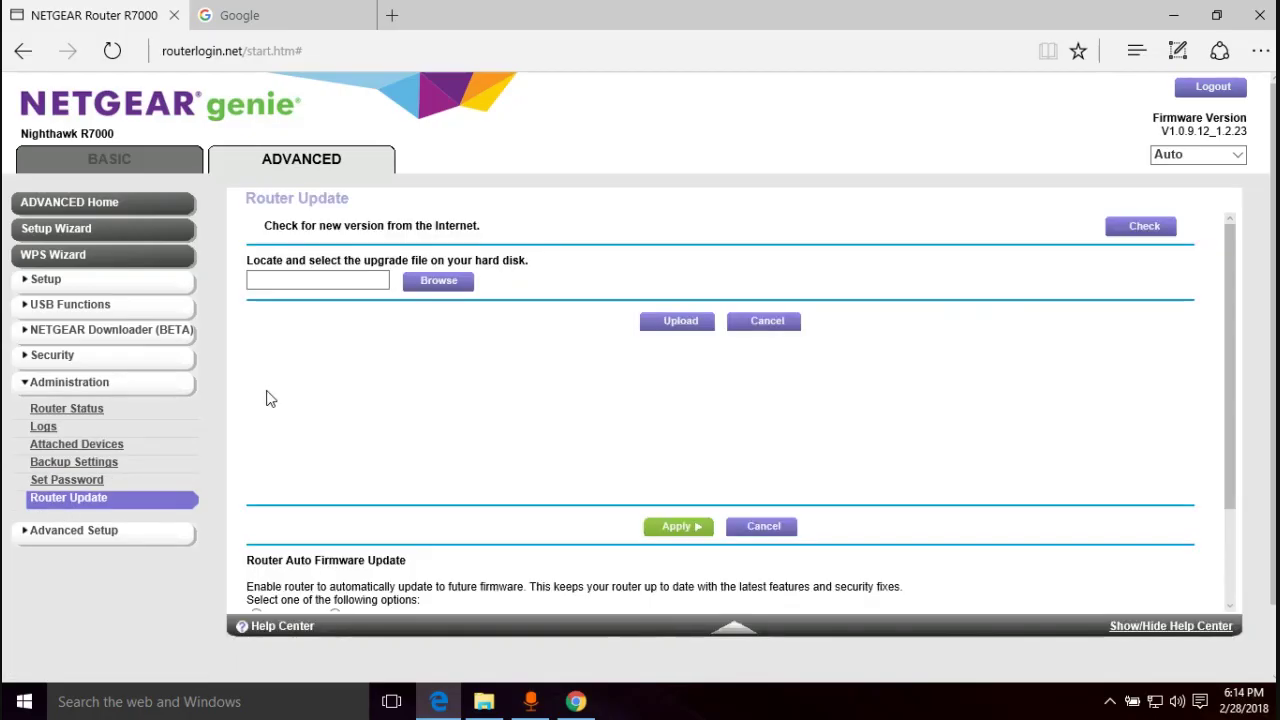
scroll(297, 380, "down", 1)
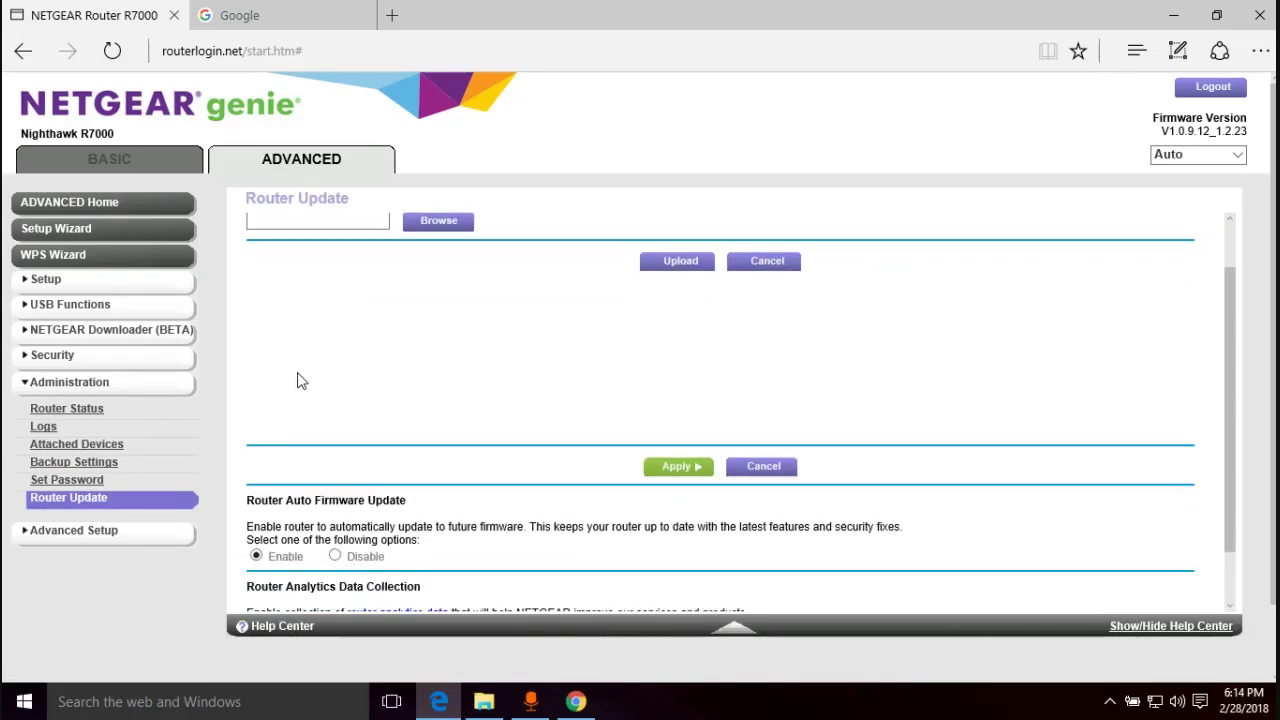
left_click(60, 530)
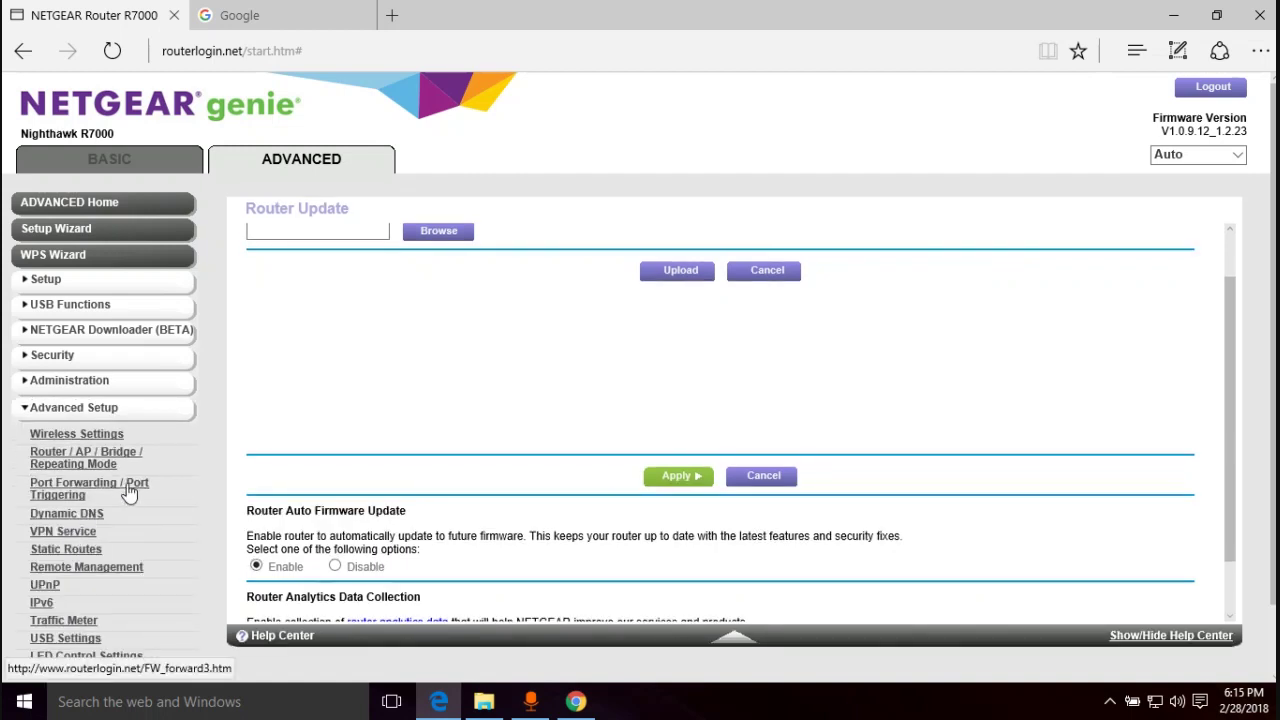
- Review the VLAN / Bridge Settings, VPN Service and Port Forwarding / Port Triggering pages
scroll(166, 478, "down", 1)
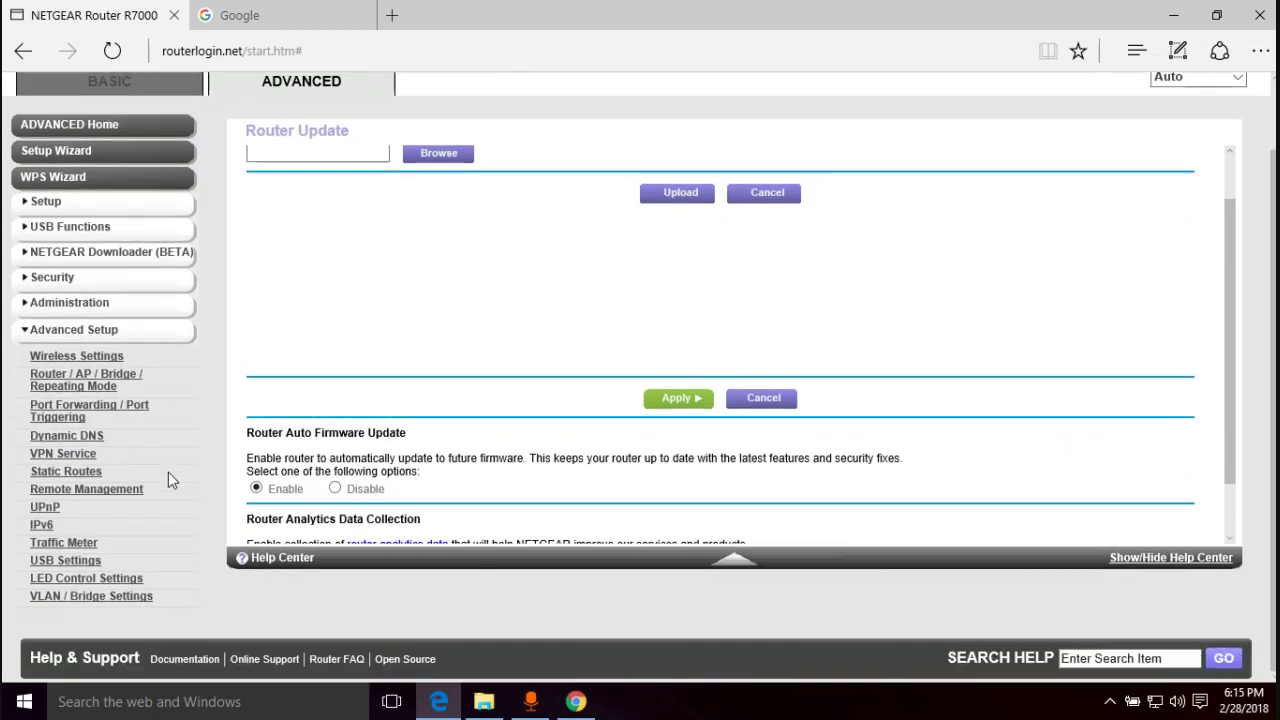
left_click(90, 598)
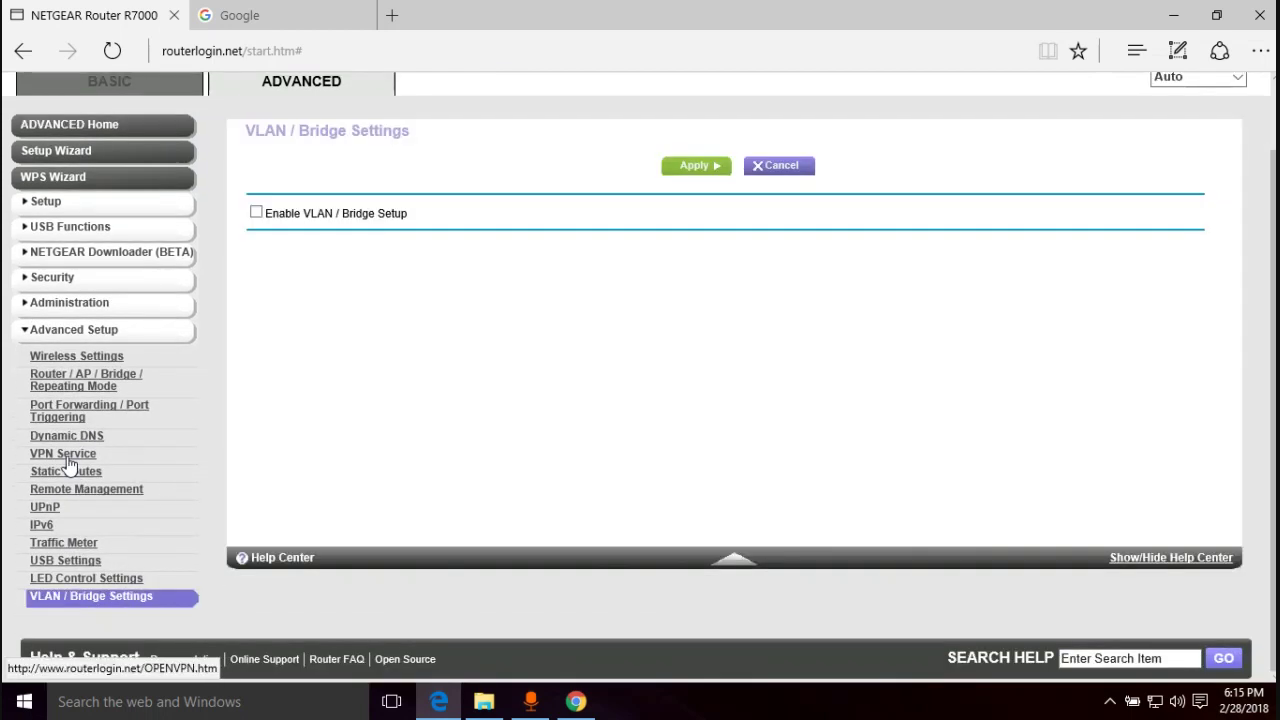
left_click(64, 455)
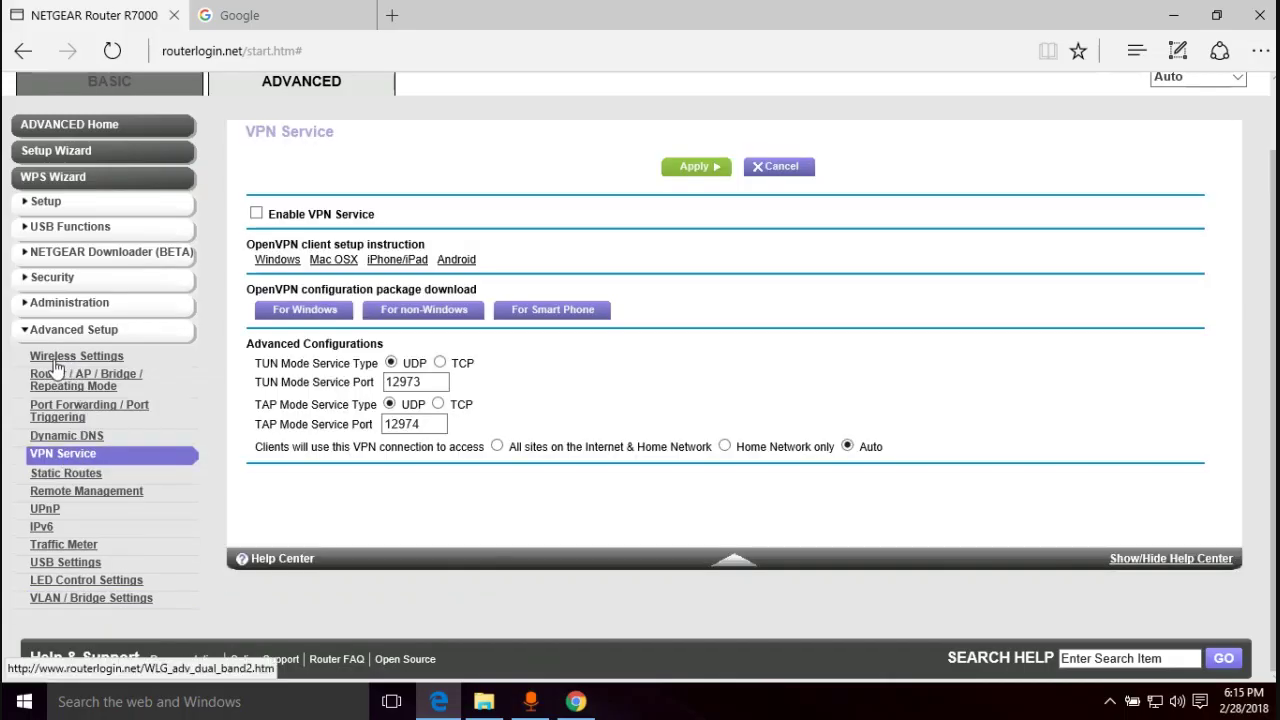
left_click(67, 413)
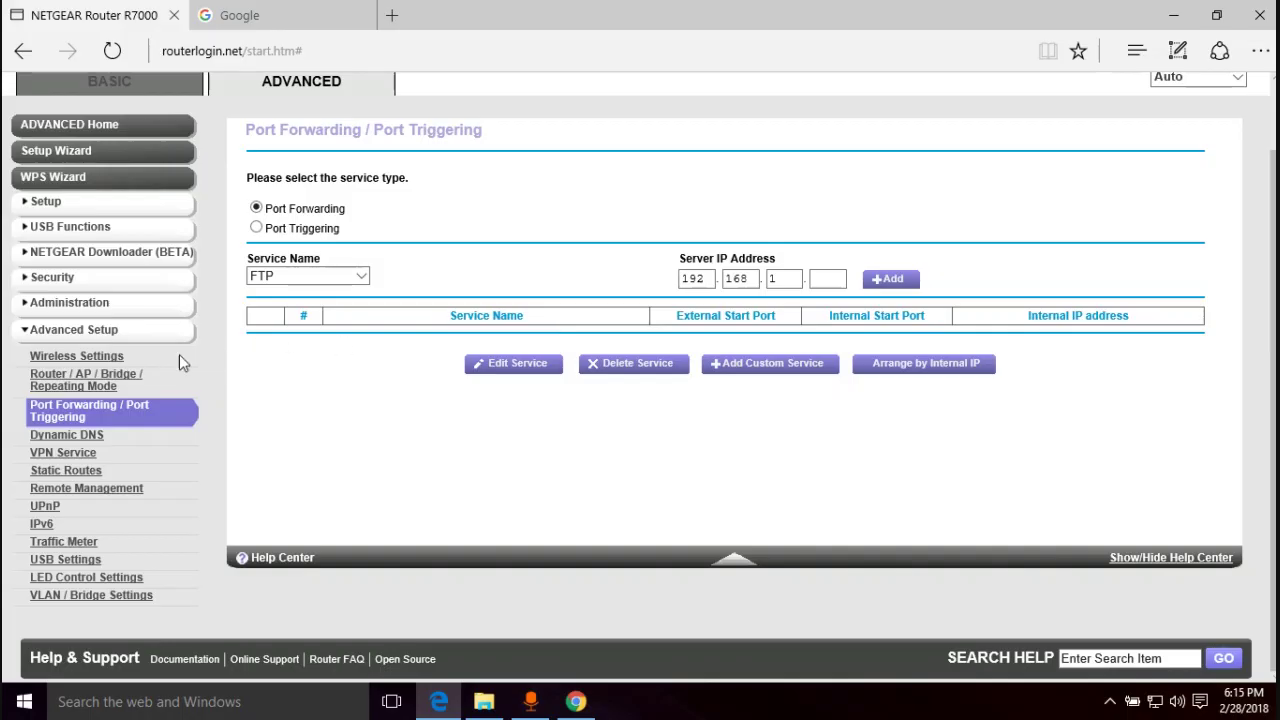
- Check Router/AP mode and Traffic Meter's zero-usage statistics, then return to the Basic view
left_click(80, 380)
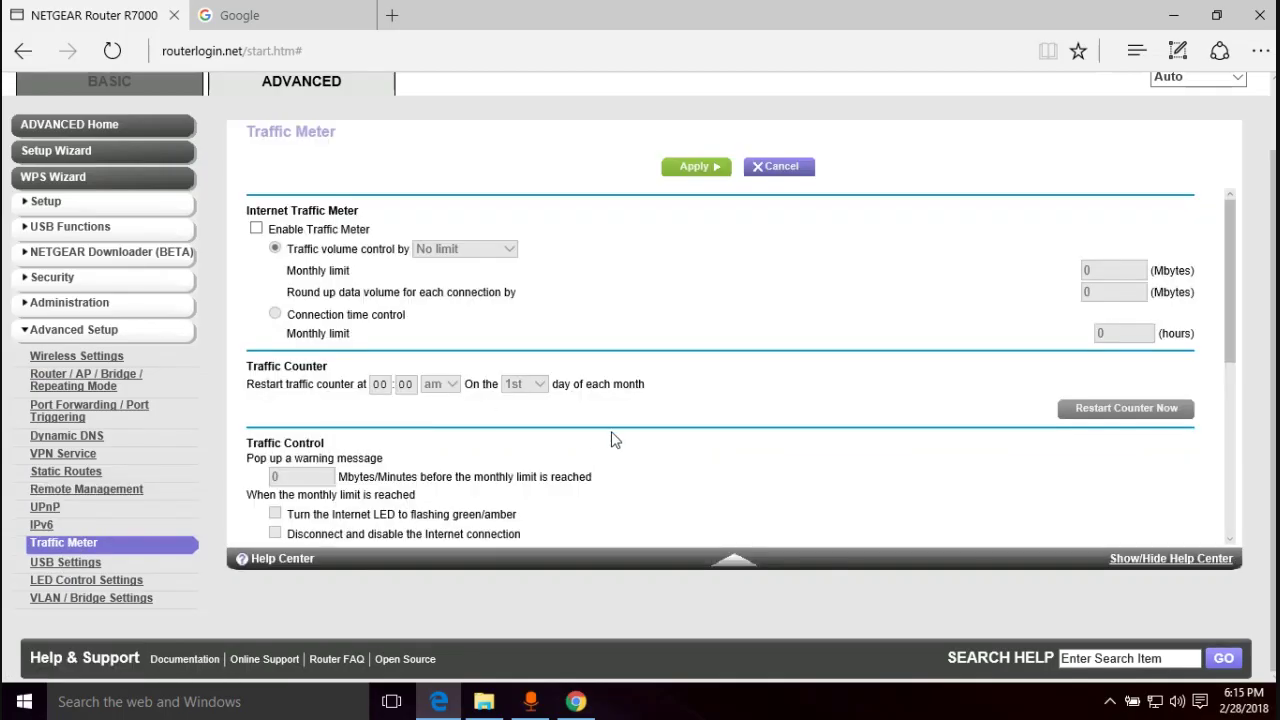
scroll(610, 435, "up", 2)
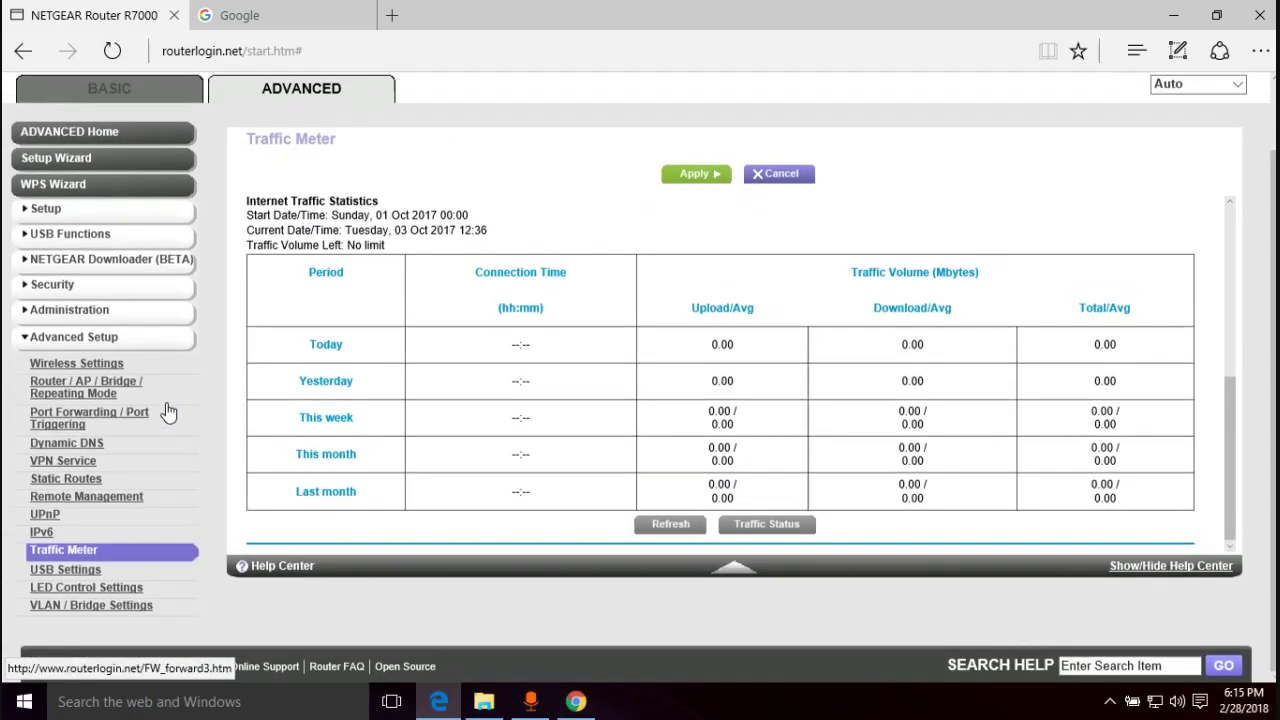
scroll(175, 400, "up", 2)
scroll(181, 387, "down", 2)
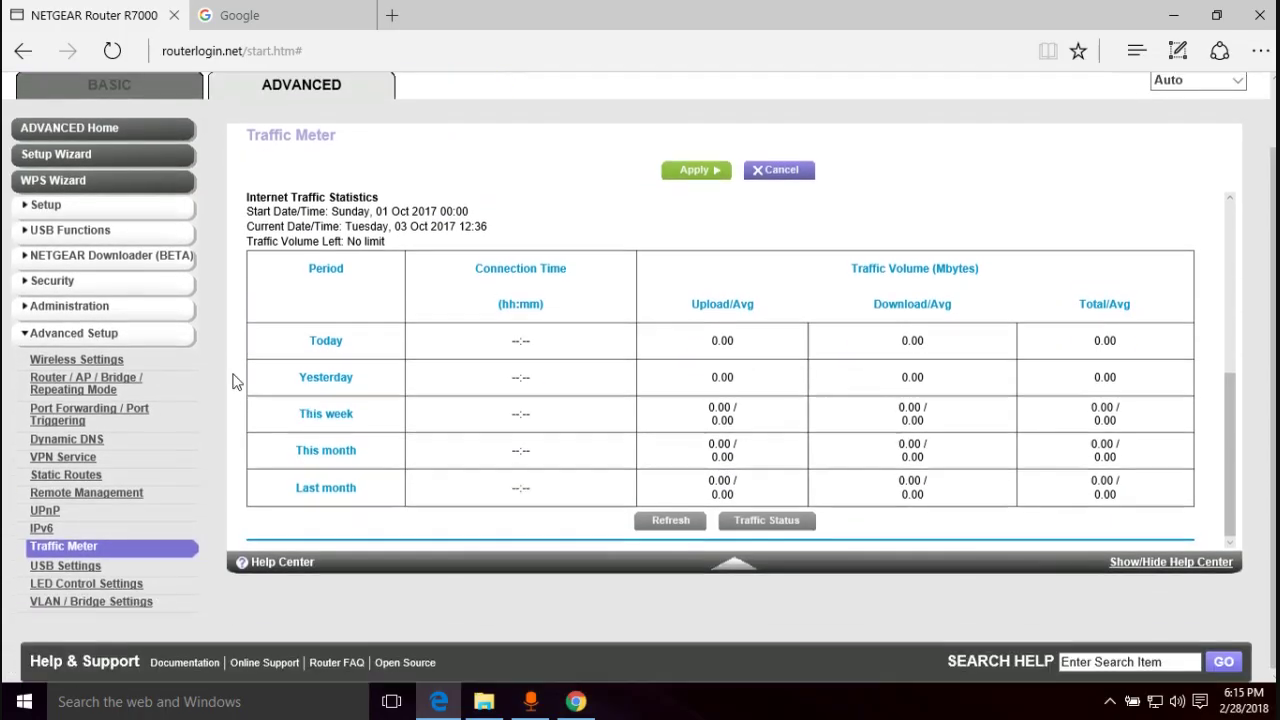
scroll(236, 381, "up", 2)
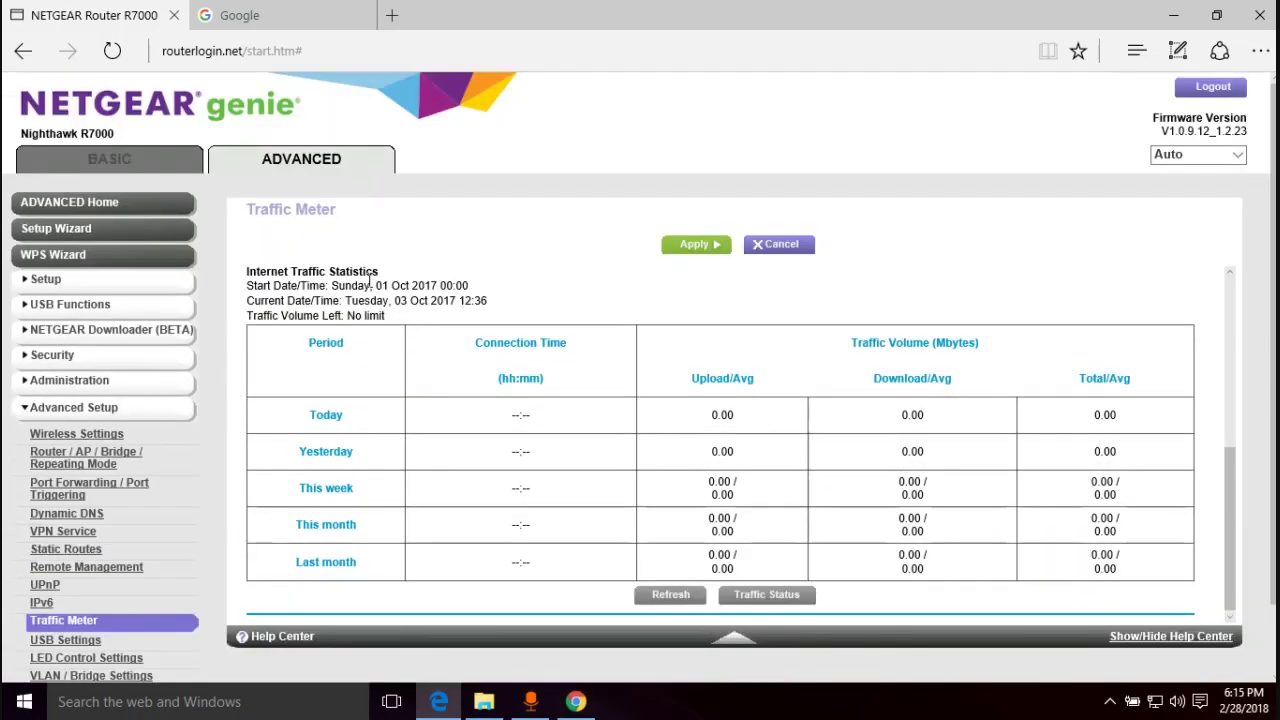
scroll(197, 460, "down", 2)
scroll(197, 457, "up", 2)
left_click(145, 163)
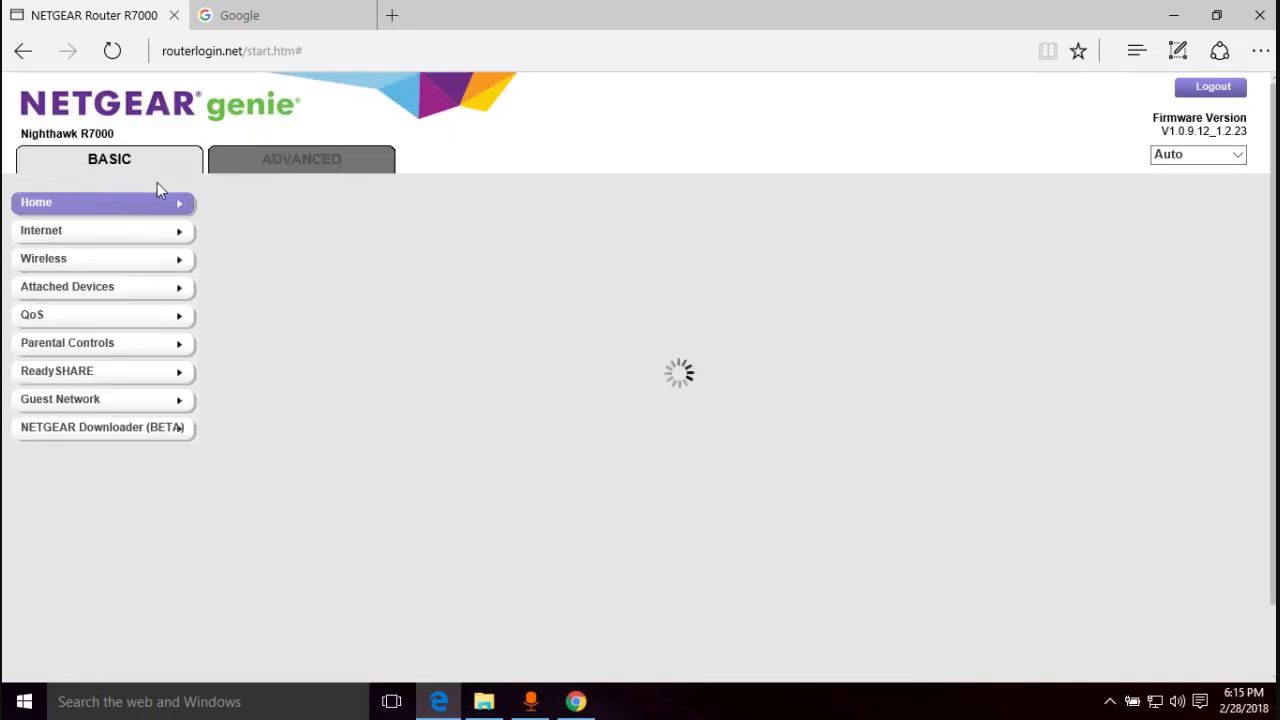
- Switch to the Google tab in Edge to confirm the homepage loads
left_click(230, 8)
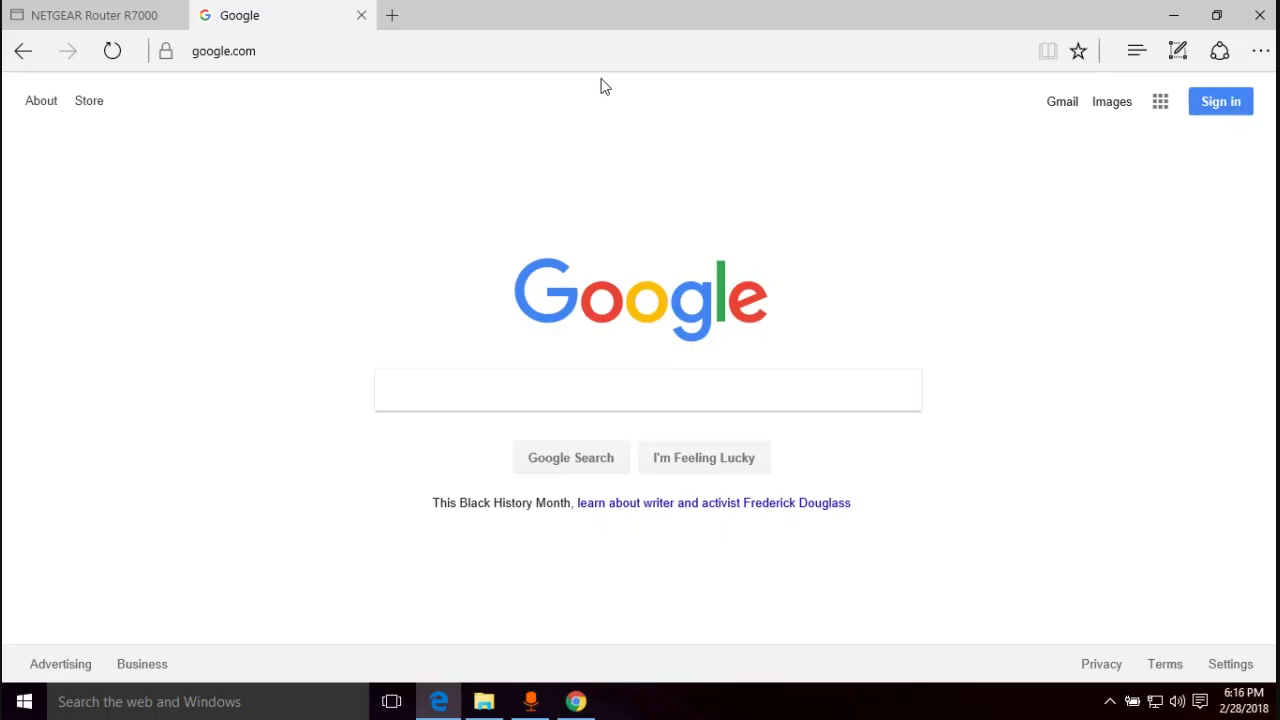
mouse_move(609, 5)
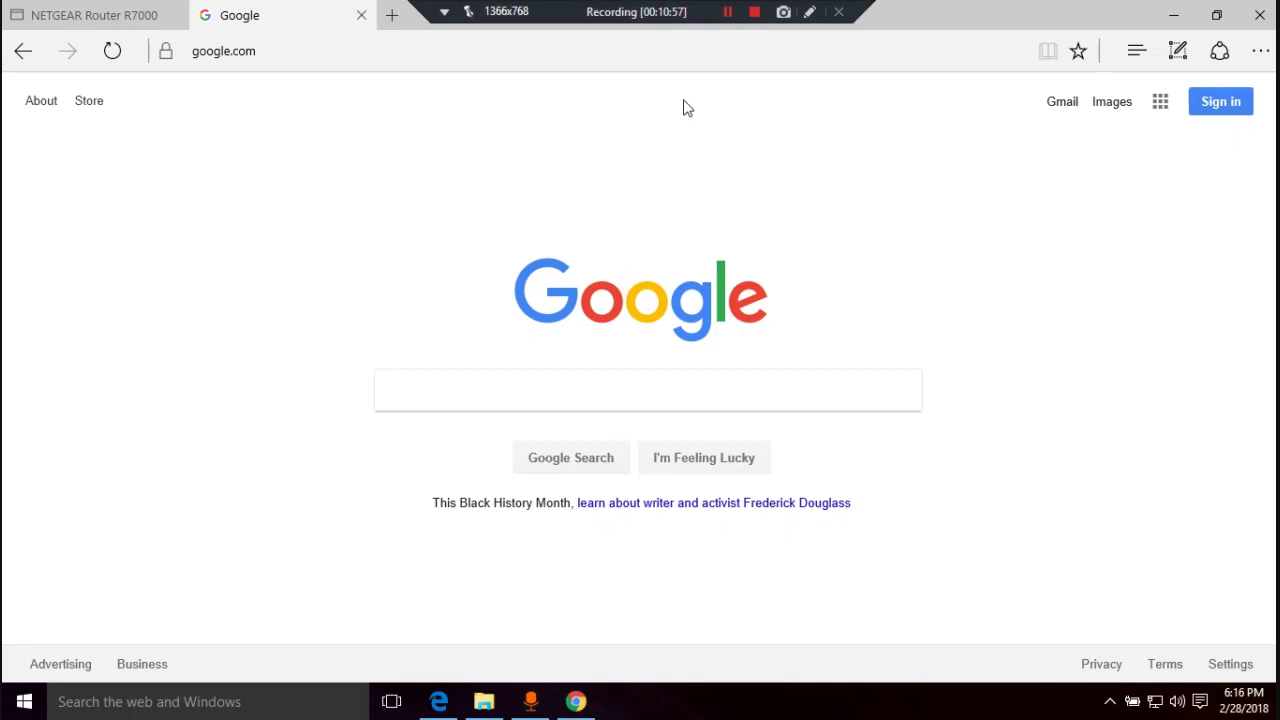